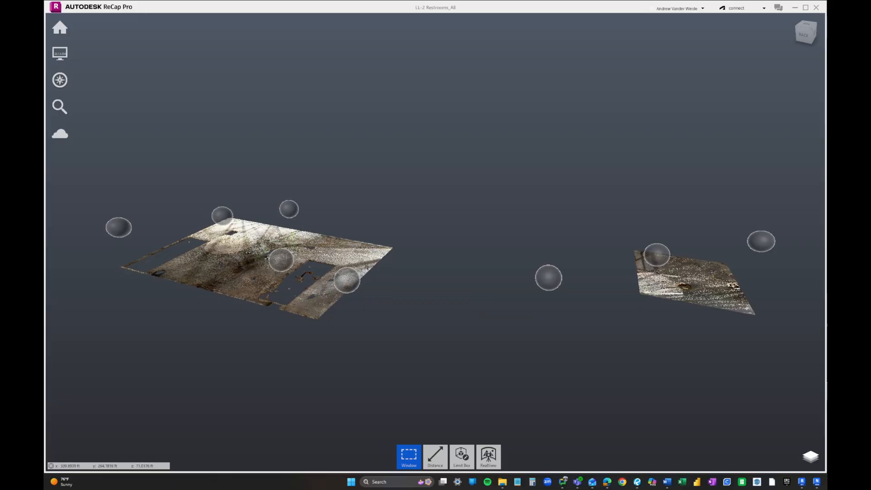
- Orbit the two floor patches to a new angle before returning to the start screen
left_click_drag(375, 250, 304, 236)
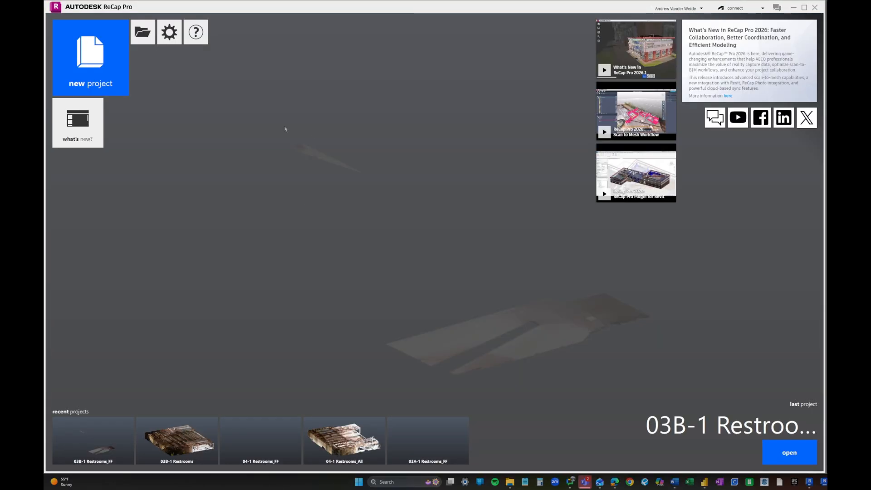
- Start a new Import Point Cloud project named LL-2 Restrooms
left_click(89, 81)
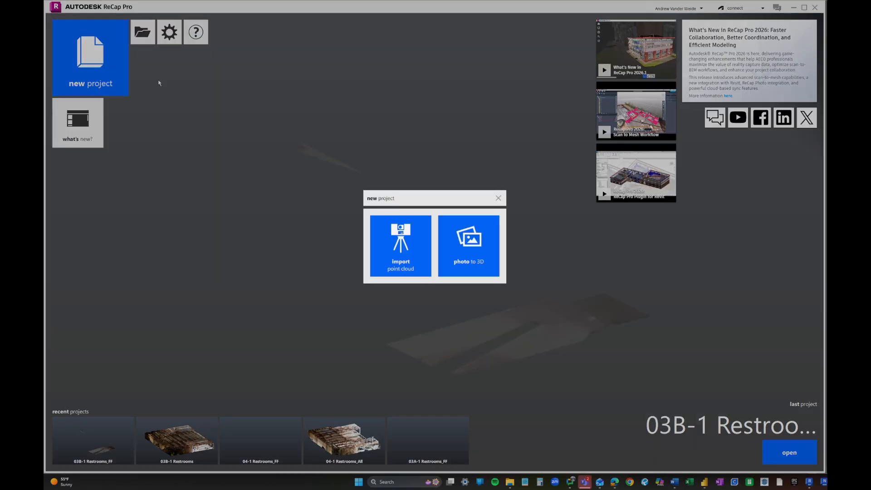
left_click(421, 267)
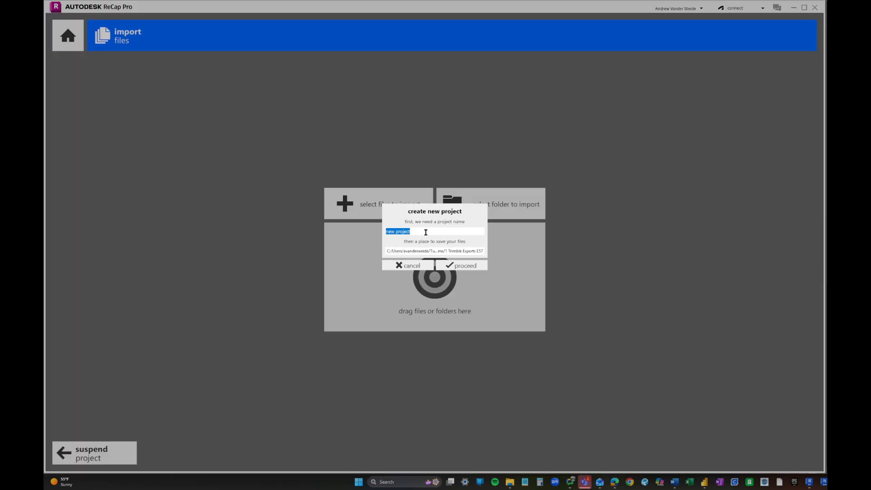
type("LL-2 Restrooms")
- Browse the save location to Project Files › 04 Laser Scans › RESTROOMS
left_click(443, 251)
left_click(247, 27)
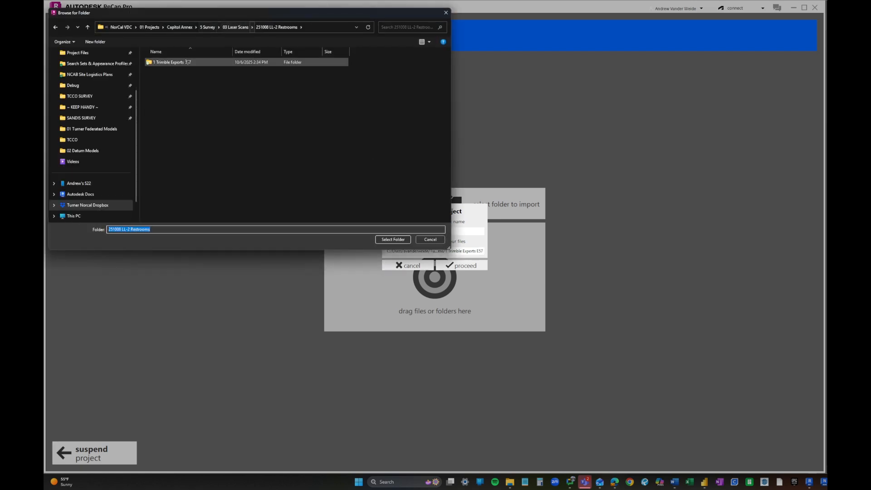
scroll(88, 125, "up", 3)
left_click(82, 109)
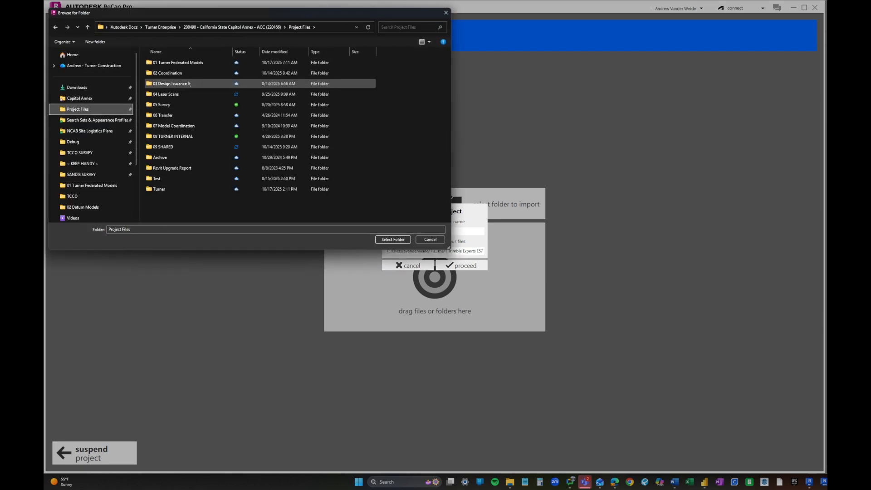
double_click(171, 94)
double_click(170, 157)
- Create nested LL-2\Full Scan folders, use Full Scan as the save location, and proceed
right_click(166, 120)
left_click(266, 211)
type("LL-2")
double_click(173, 117)
right_click(175, 125)
left_click(275, 222)
type("Full Scan")
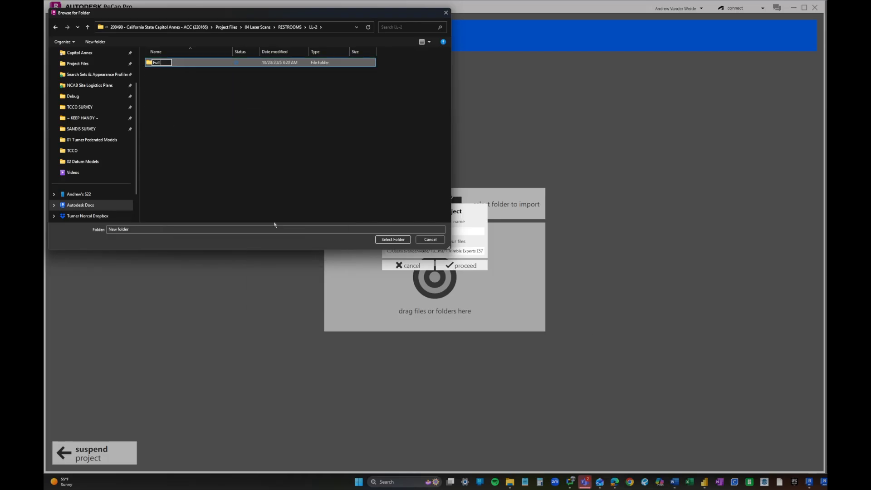
right_click(159, 94)
double_click(168, 63)
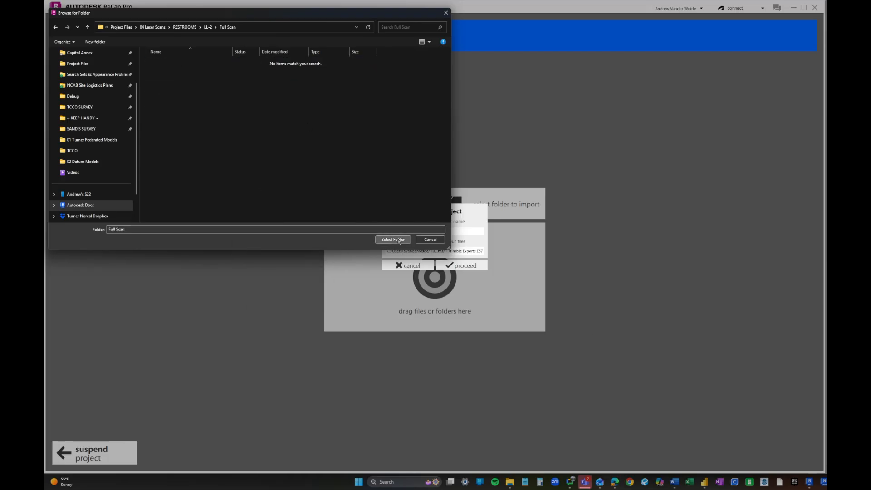
left_click(394, 240)
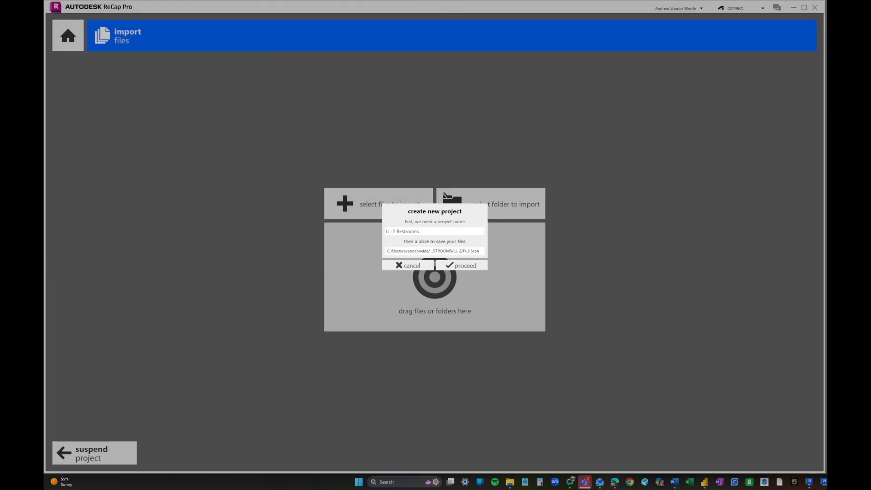
left_click(460, 269)
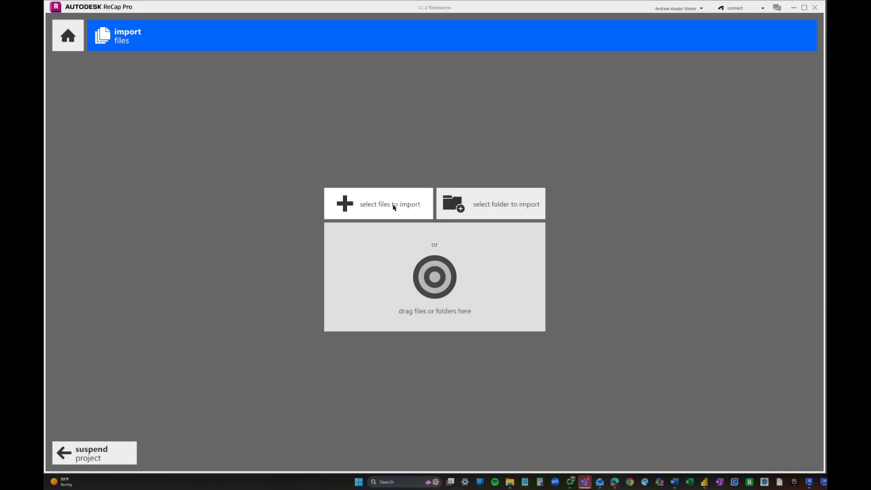
- Open the scan file picker and switch it to the Dropbox location
left_click(406, 203)
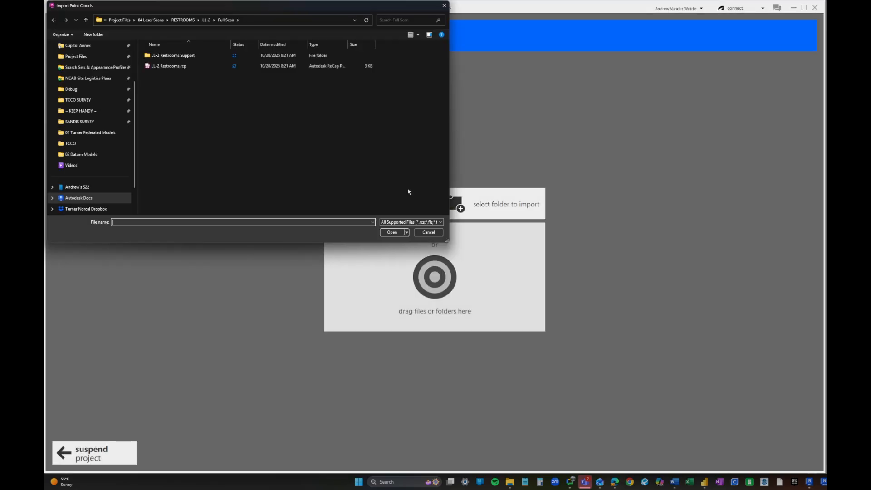
left_click_drag(269, 8, 339, 93)
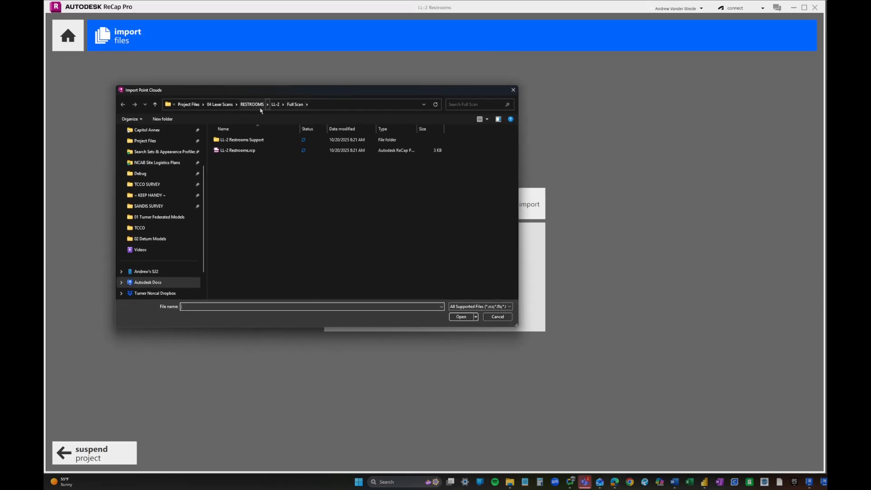
left_click(193, 106)
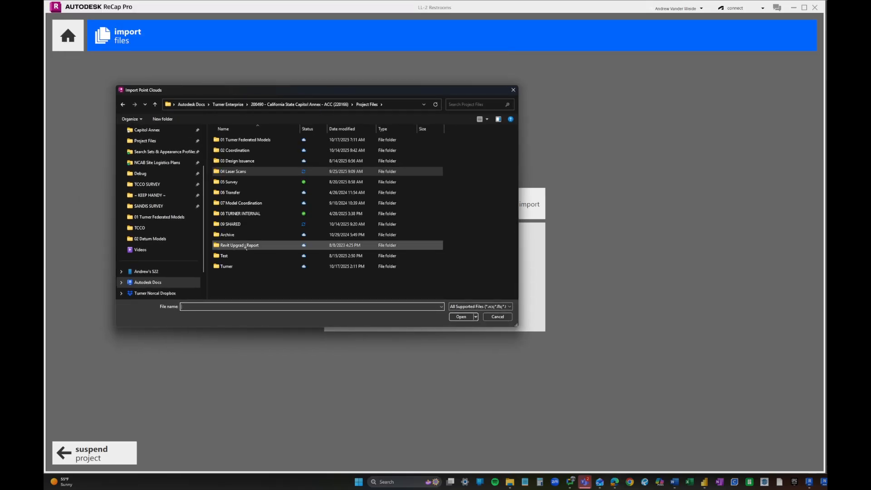
left_click(164, 152)
left_click(333, 105)
left_click(296, 105)
- Select all eight E57 scans in the 1 Trimble Exports E57 folder and open them
double_click(247, 178)
double_click(247, 153)
double_click(250, 282)
double_click(248, 149)
left_click_drag(273, 240, 237, 129)
left_click(461, 317)
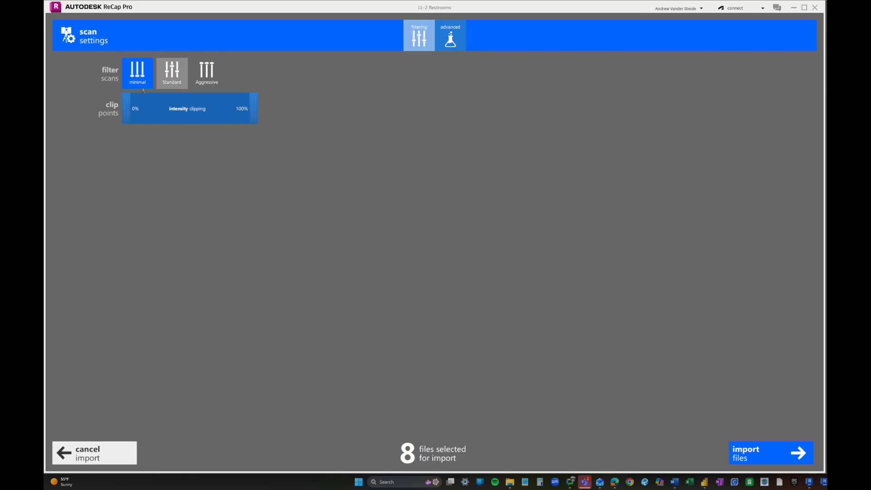
- Turn off the decimation grid in Advanced settings and import scans 19–26
left_click(463, 35)
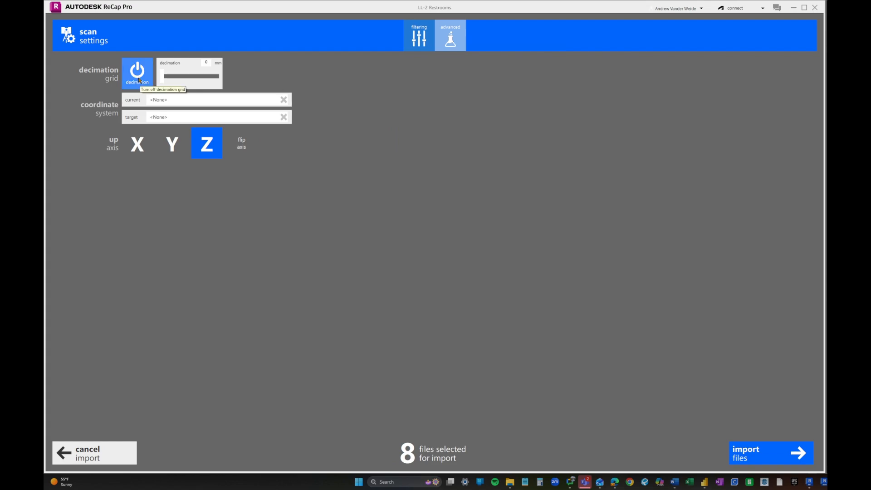
left_click(139, 78)
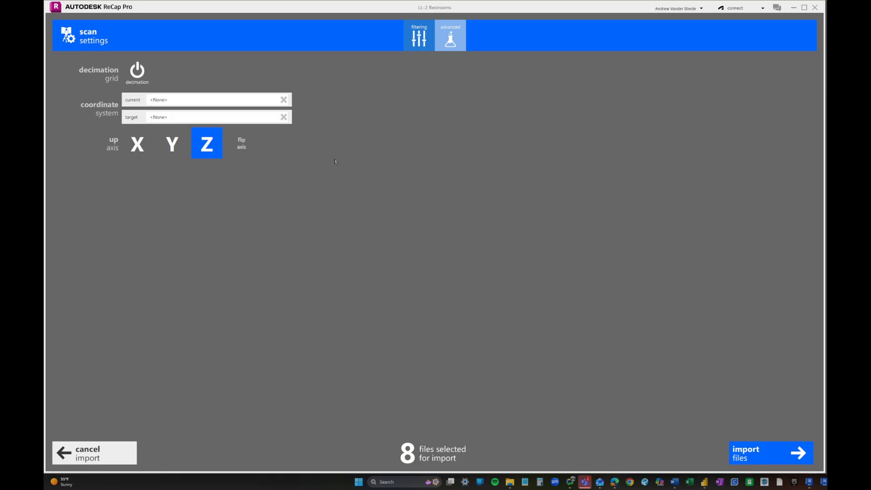
left_click(792, 450)
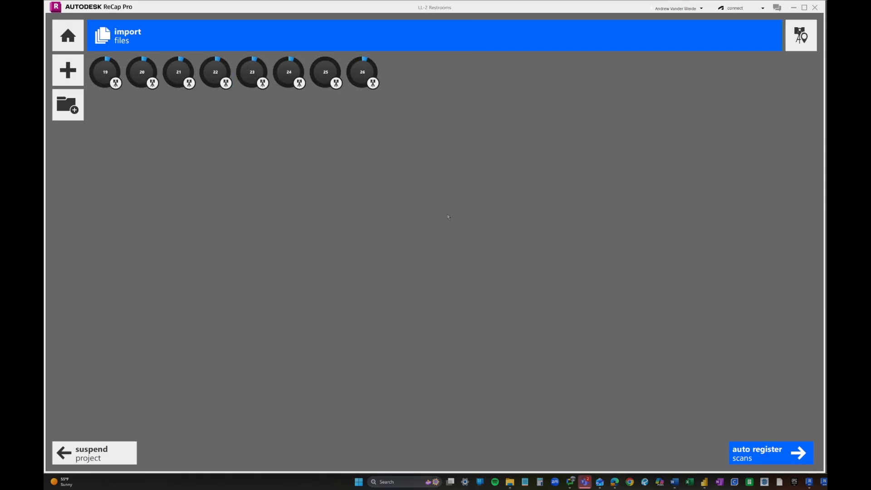
- Skip registration and launch the fully indexed LL-2 Restrooms_All project
mouse_move(793, 453)
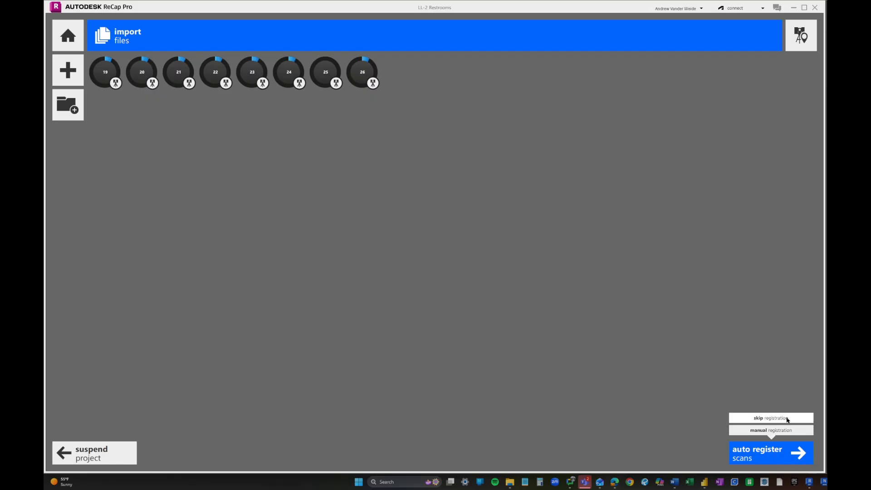
left_click(792, 422)
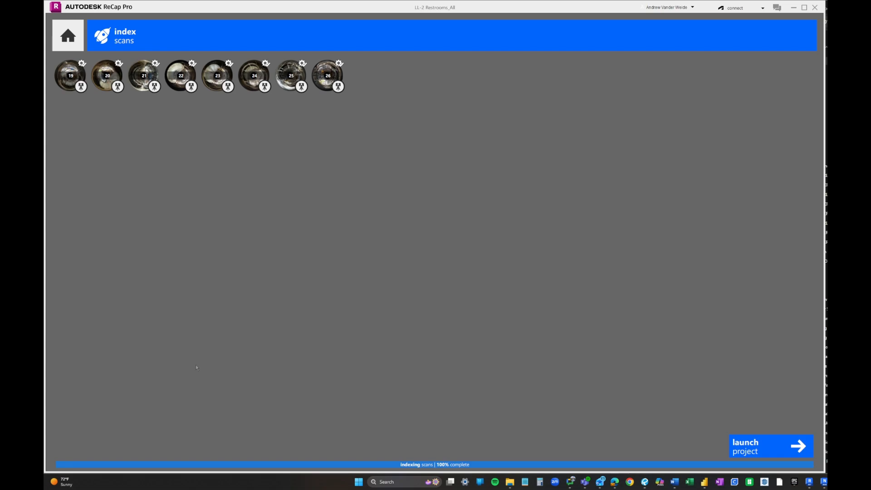
left_click(750, 448)
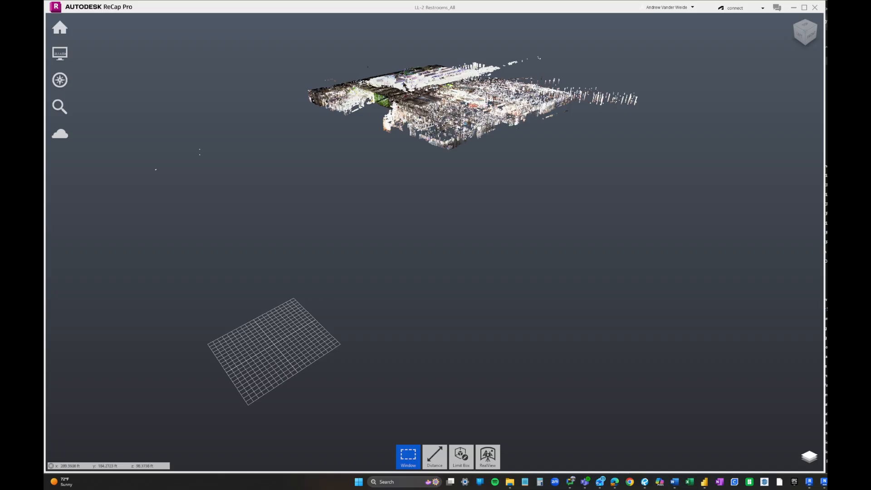
- Zoom in on the merged cloud and show a Top plan view rotated 90°
middle_click_drag(382, 98, 300, 248)
scroll(467, 239, "up", 5)
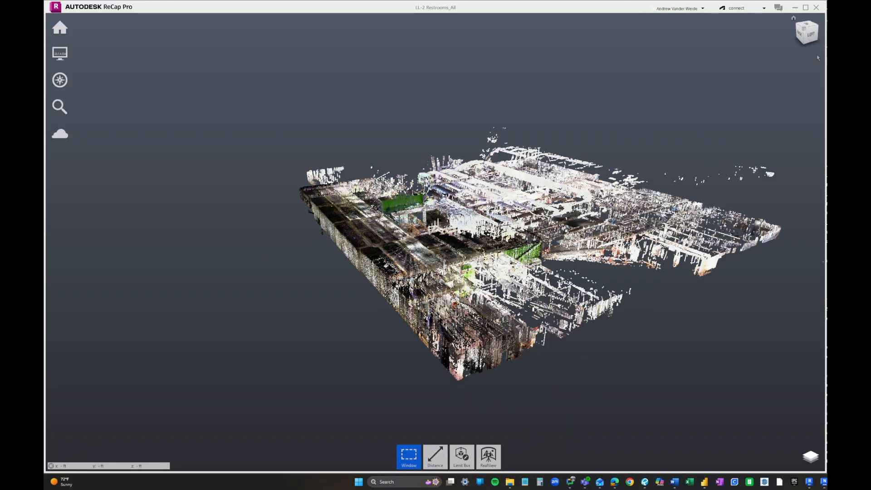
left_click(810, 27)
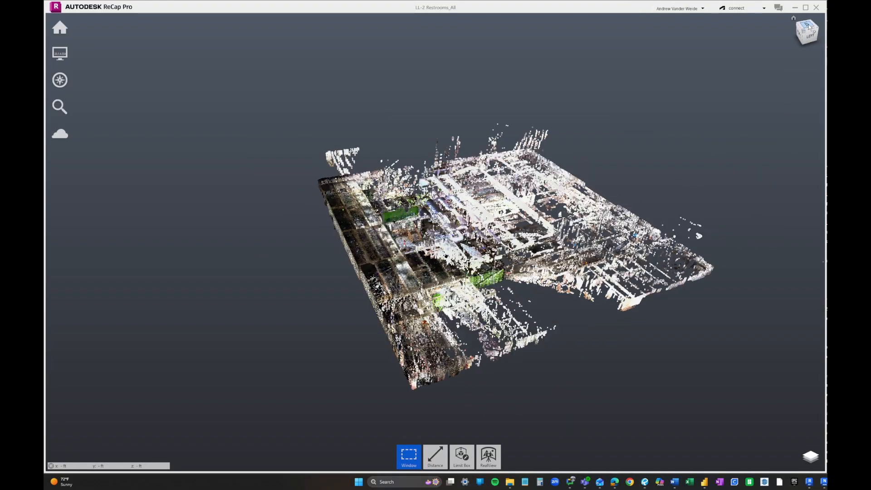
left_click(822, 23)
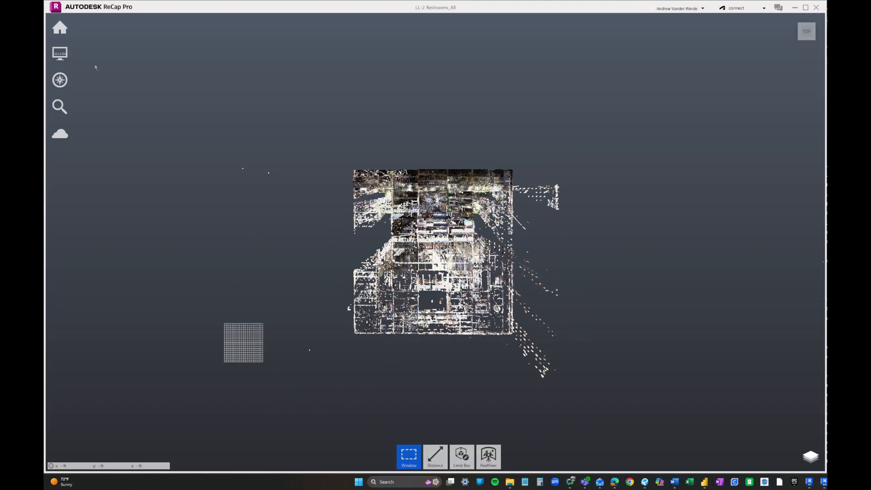
- Switch the plan view to orthographic and pan the floor plan into position
mouse_move(59, 53)
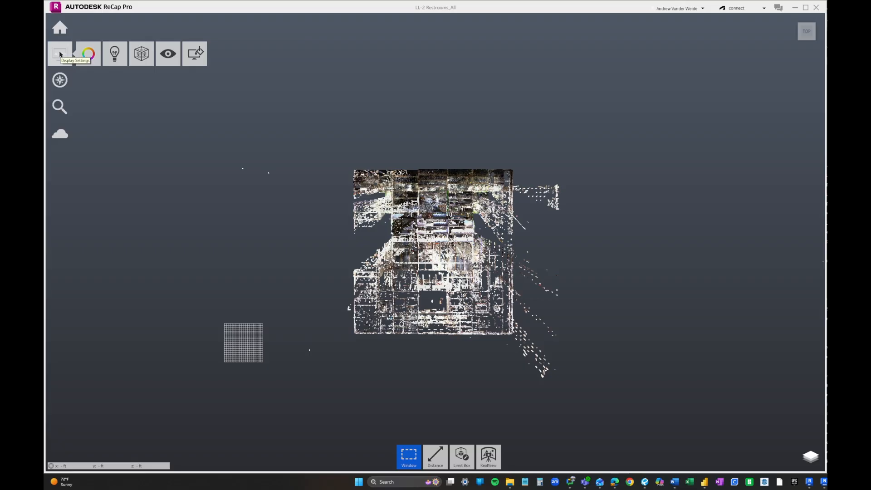
mouse_move(177, 56)
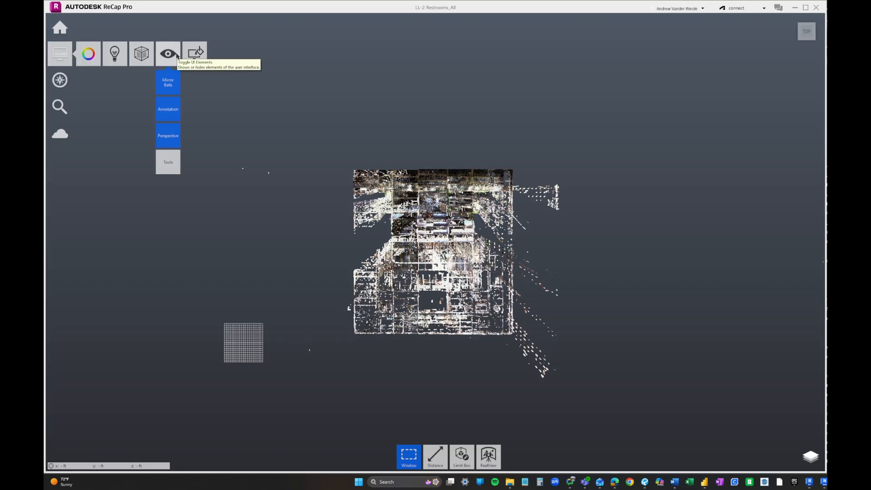
left_click(168, 140)
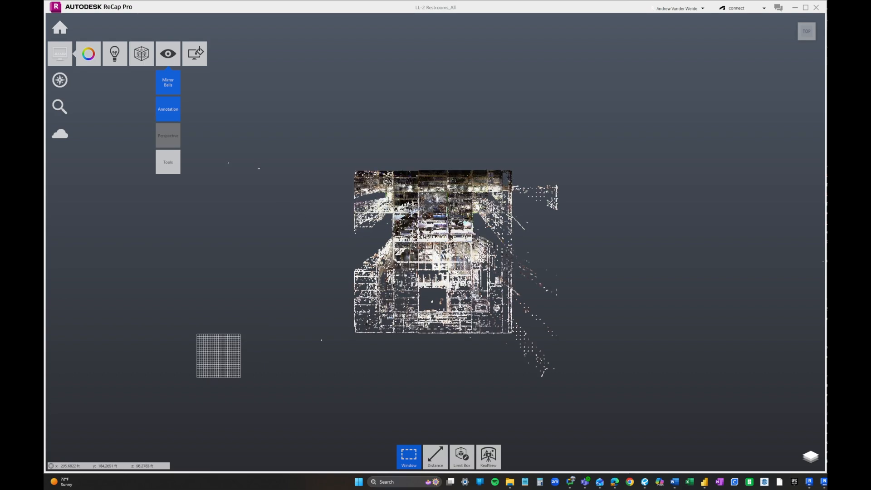
scroll(423, 325, "up", 3)
middle_click_drag(493, 258, 533, 251)
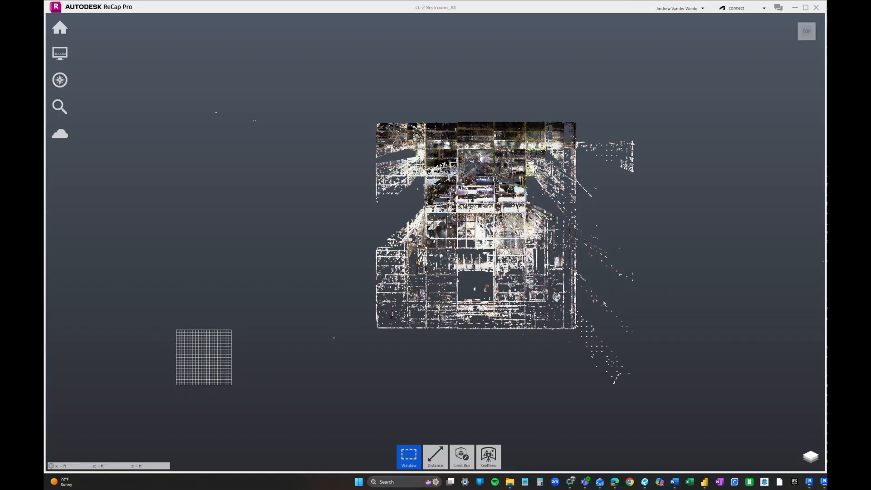
middle_click_drag(604, 303, 556, 297)
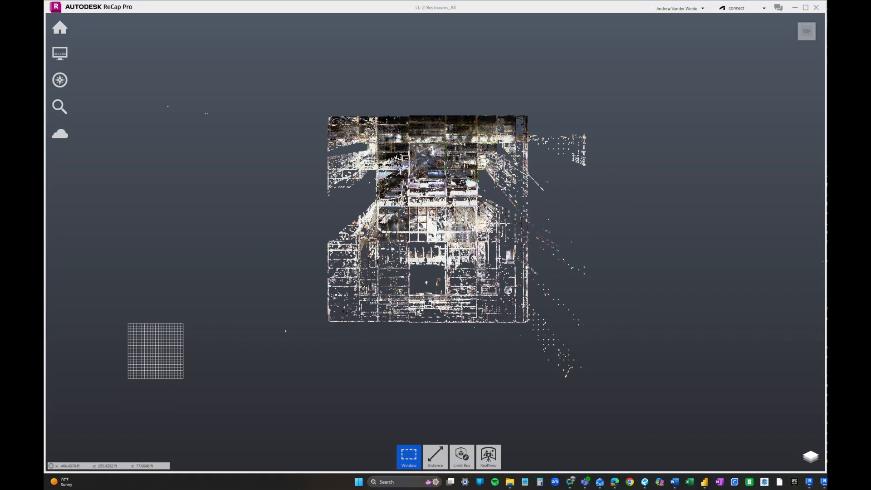
middle_click_drag(572, 285, 605, 291)
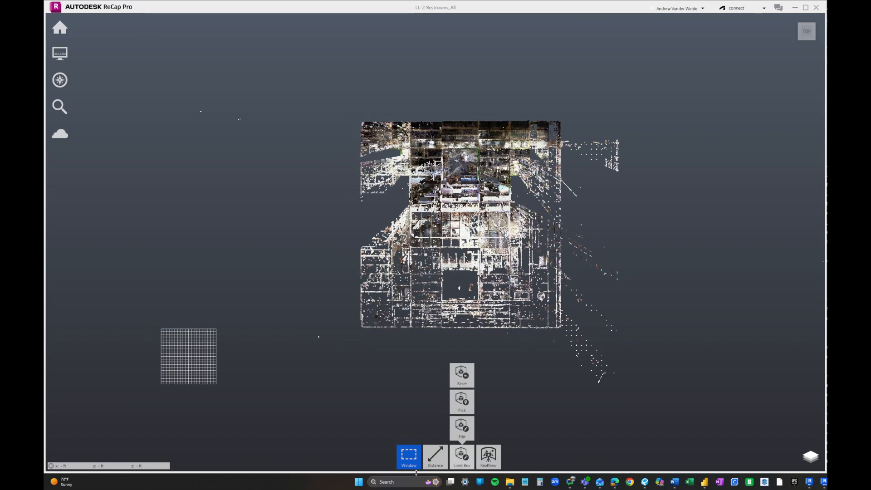
- Window-select the stray points left of the building and delete them
mouse_move(412, 455)
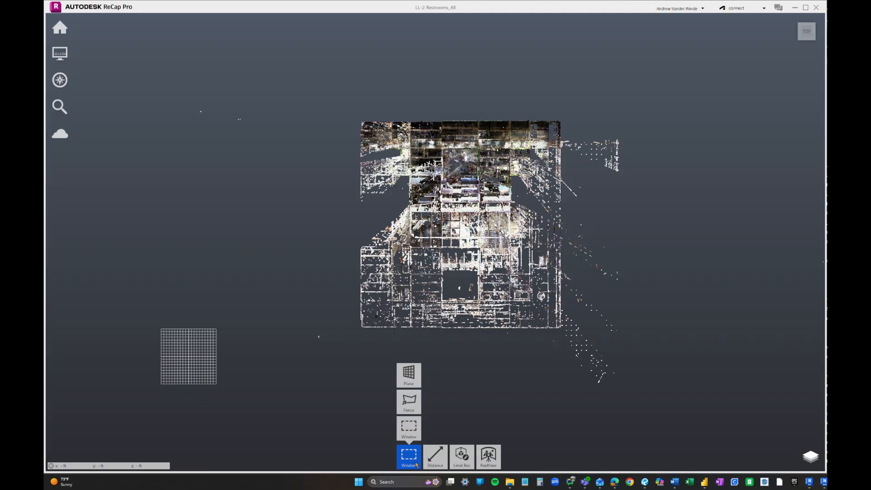
middle_click_drag(274, 168, 289, 184)
scroll(281, 176, "down", 3)
left_click_drag(135, 86, 350, 432)
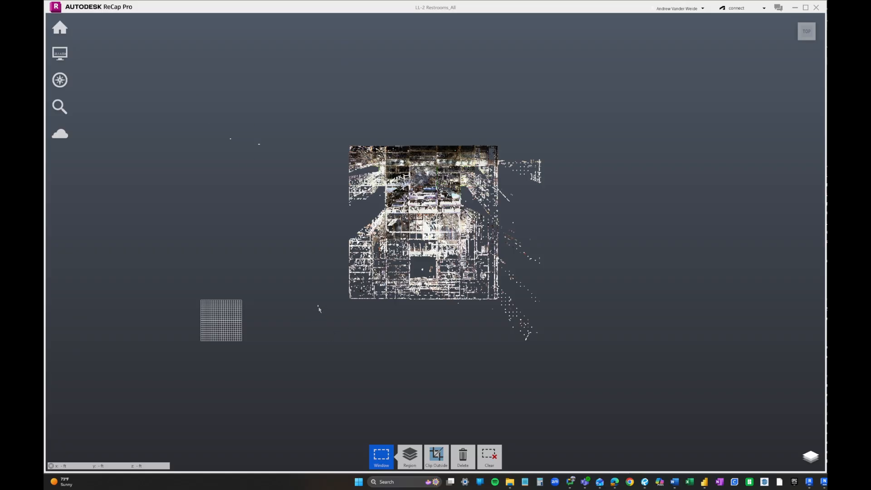
scroll(255, 171, "up", 5)
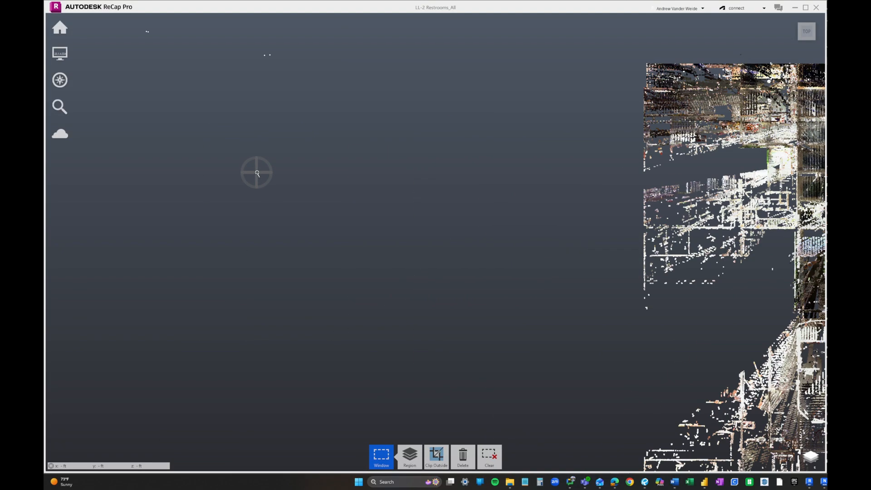
scroll(255, 171, "down", 5)
middle_click_drag(263, 176, 270, 187)
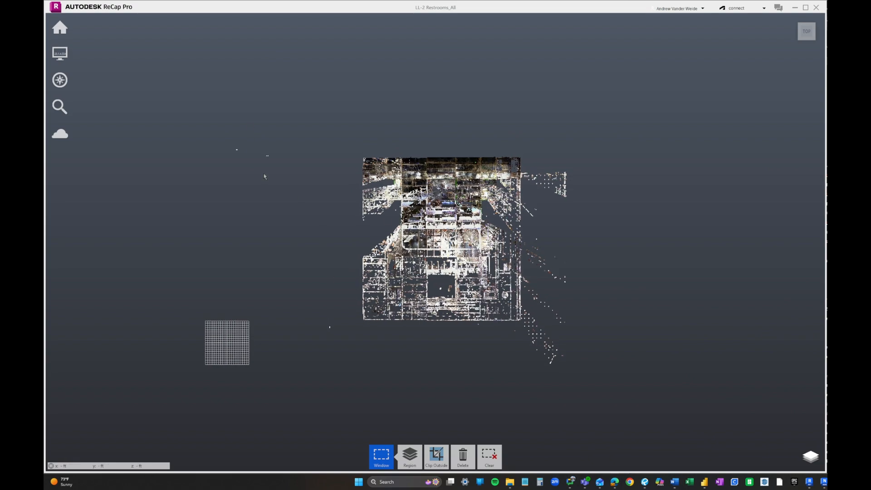
key("Delete")
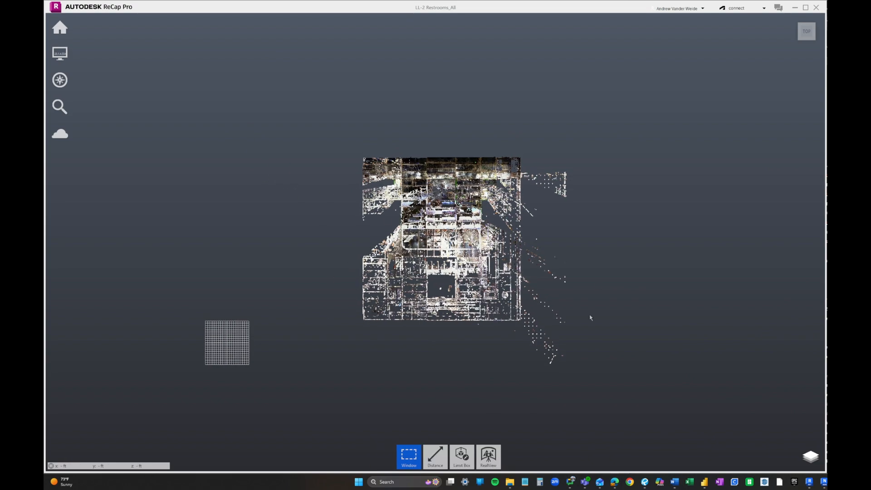
scroll(591, 318, "up", 1)
middle_click_drag(591, 318, 614, 300)
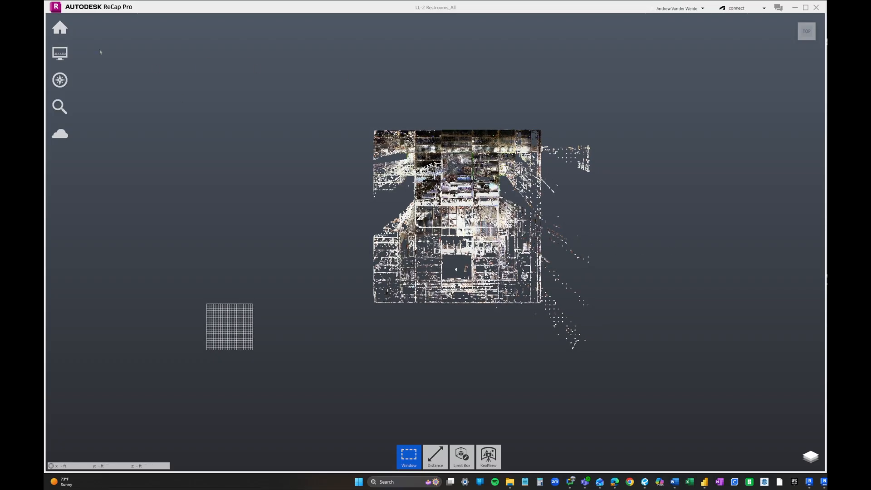
- Window-select and delete the stray points right of and below the building
mouse_move(60, 27)
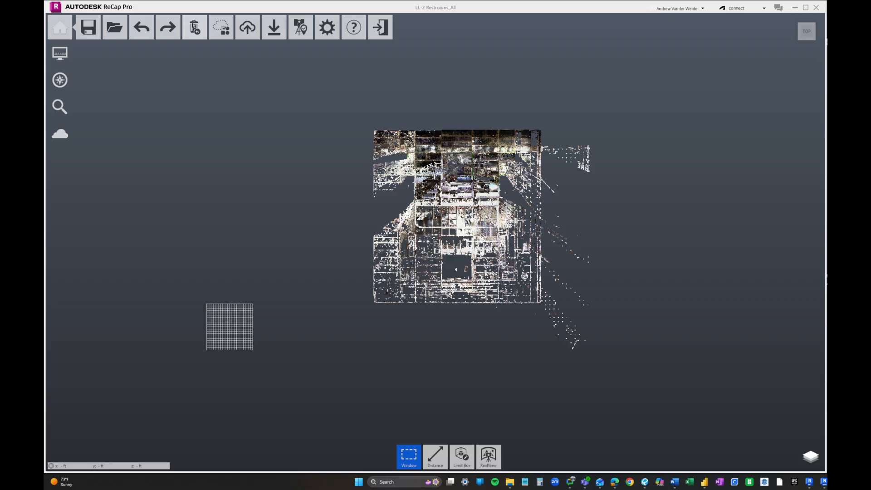
scroll(538, 149, "up", 3)
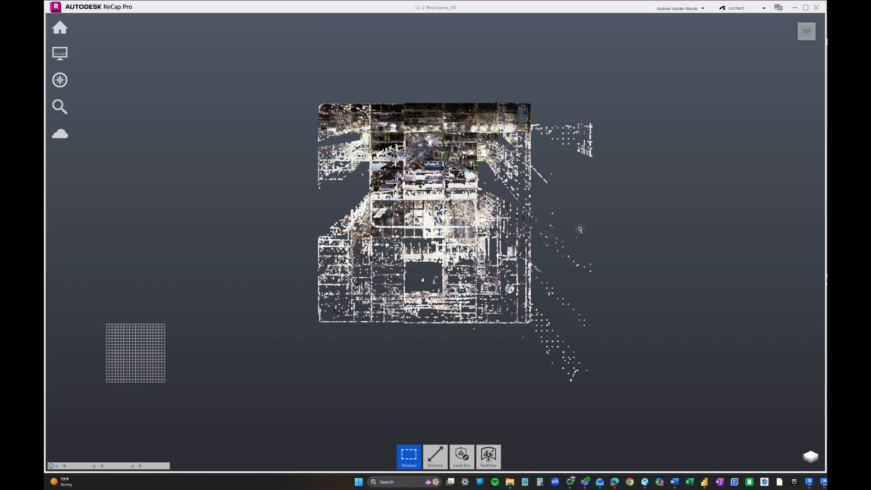
left_click_drag(511, 97, 733, 454)
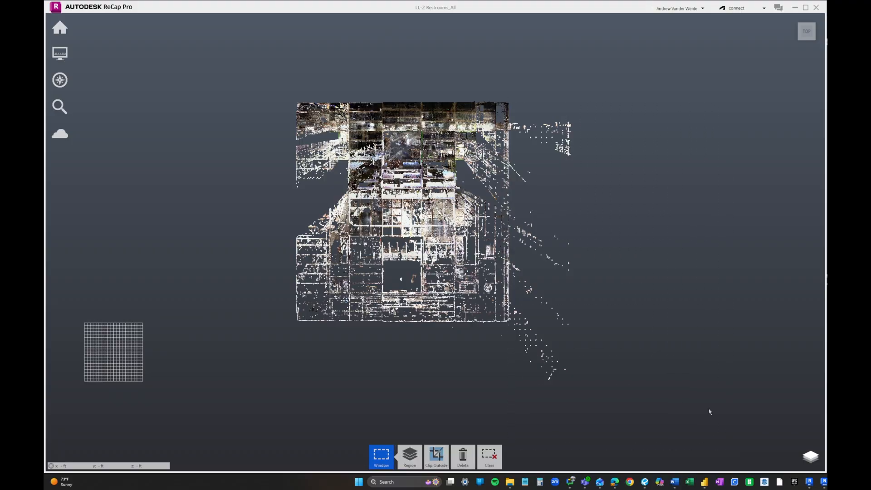
key("Delete")
middle_click_drag(249, 333, 288, 193)
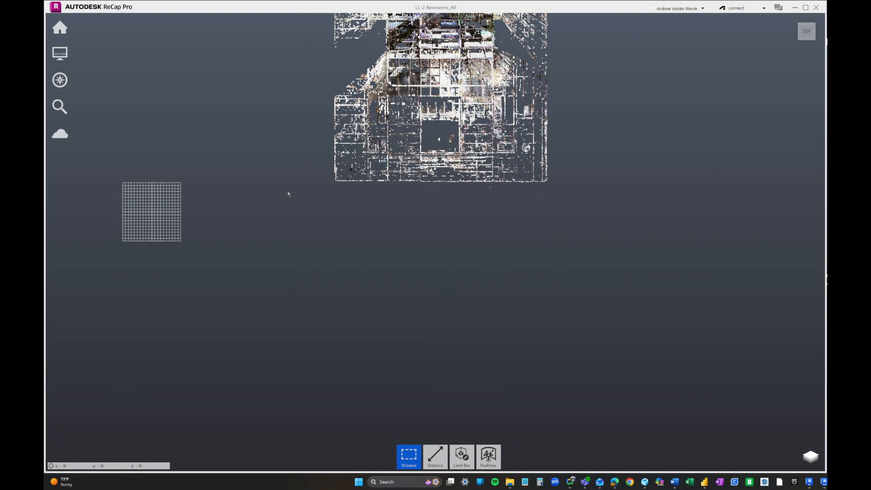
left_click_drag(284, 186, 777, 408)
key("Delete")
- Zoom out and back in to confirm only the rectangular footprint remains
middle_click_drag(395, 196, 424, 456)
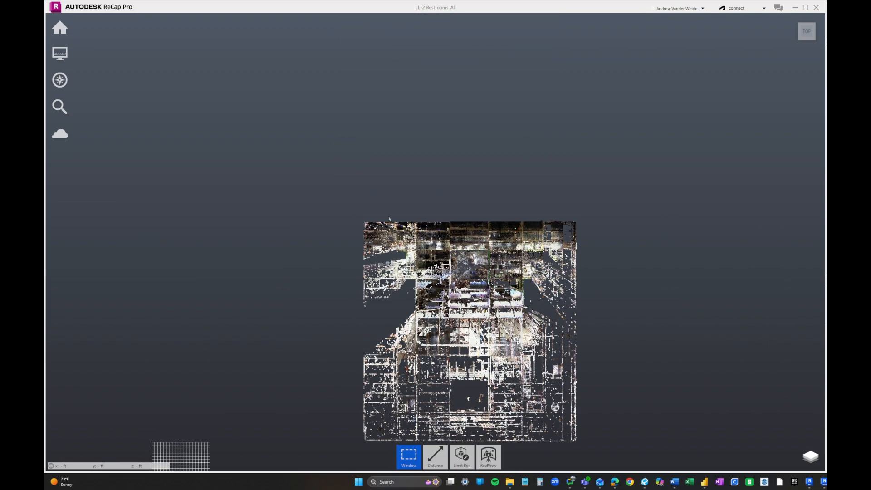
scroll(443, 169, "down", 2)
middle_click_drag(446, 254, 430, 177)
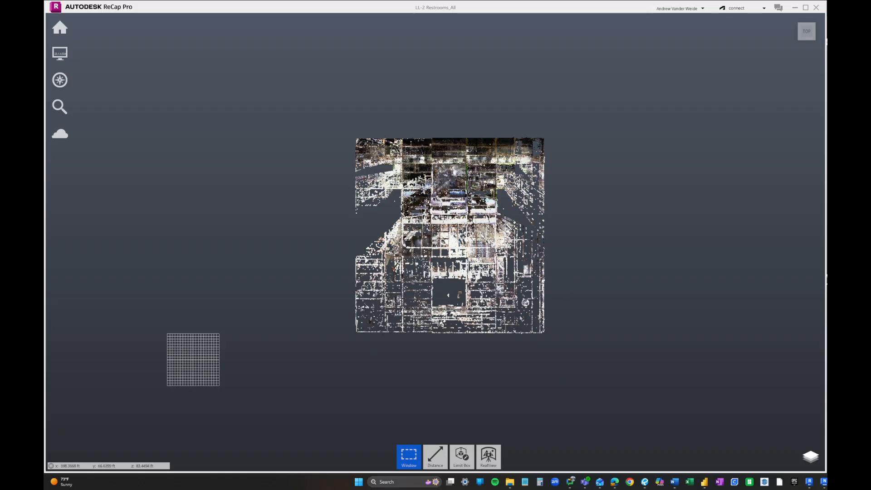
scroll(457, 311, "up", 5)
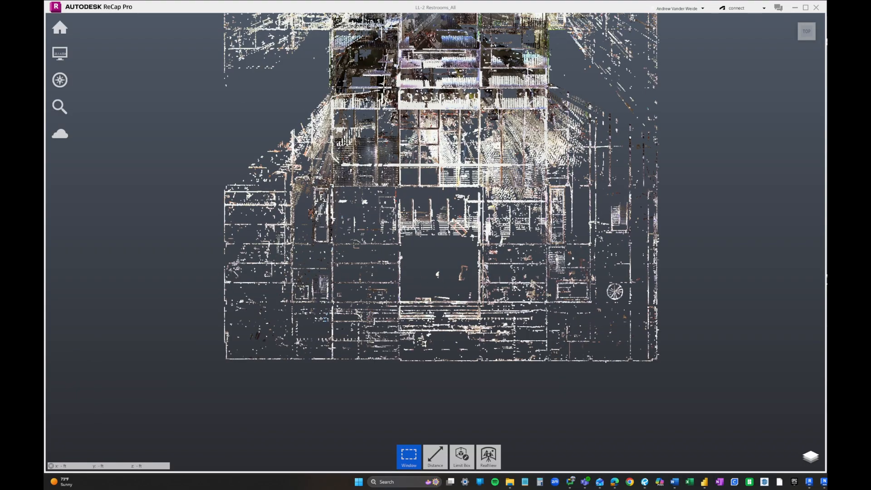
scroll(614, 143, "up", 6)
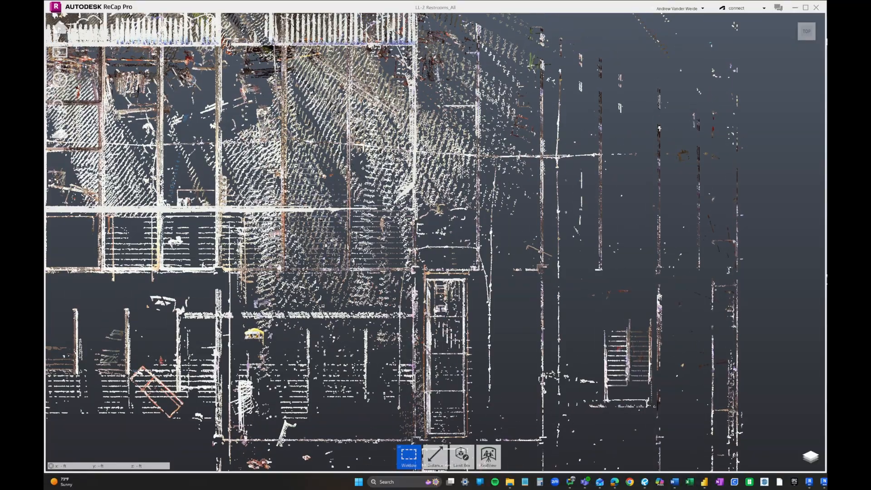
scroll(552, 365, "down", 8)
middle_click_drag(551, 364, 550, 285)
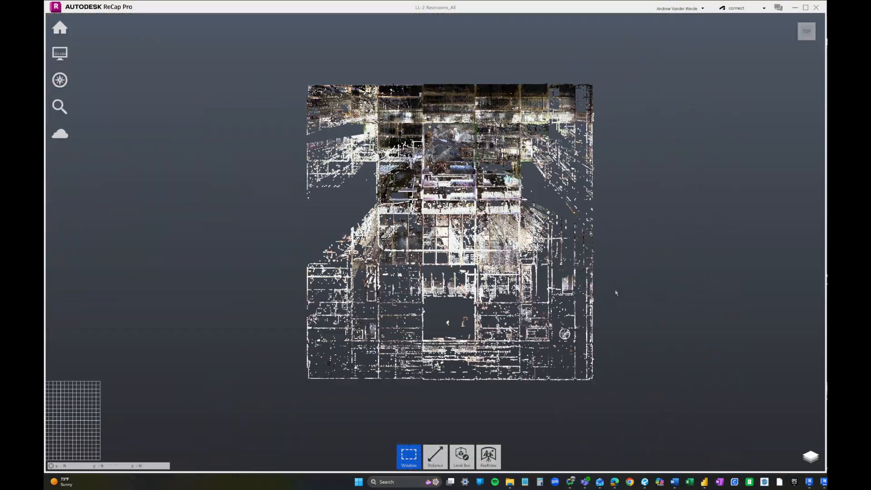
middle_click_drag(624, 296, 622, 293)
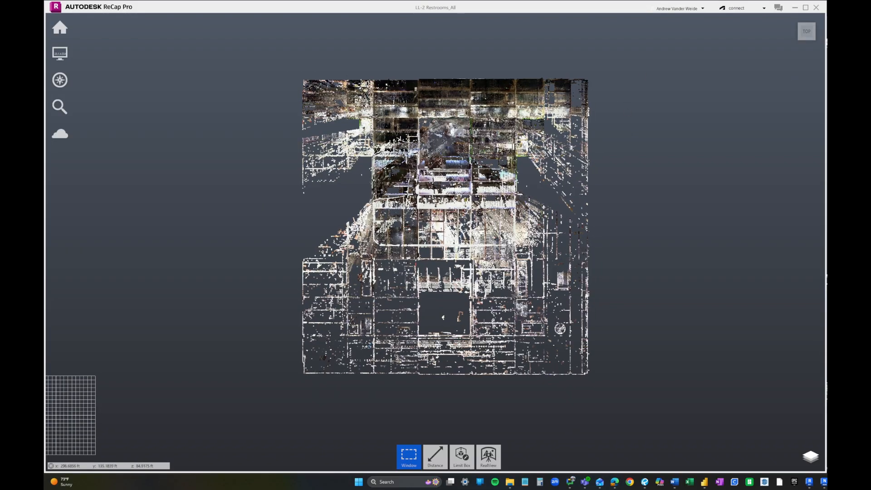
left_click(795, 32)
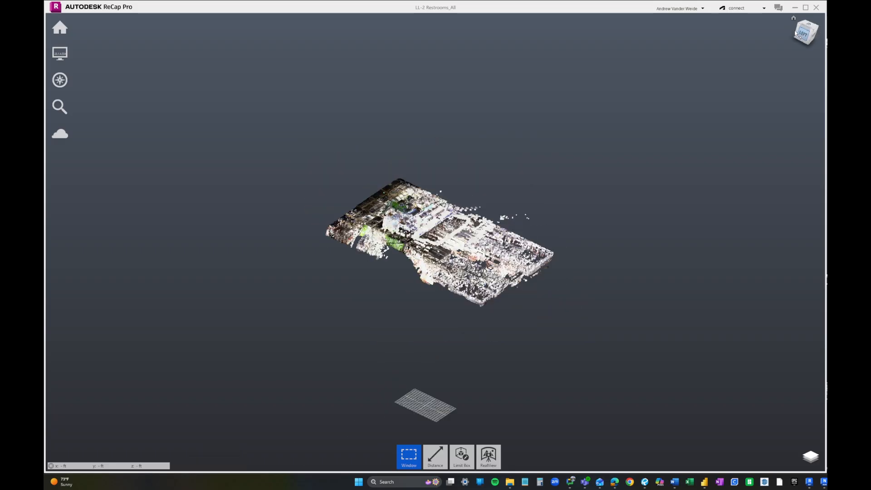
scroll(439, 247, "up", 5)
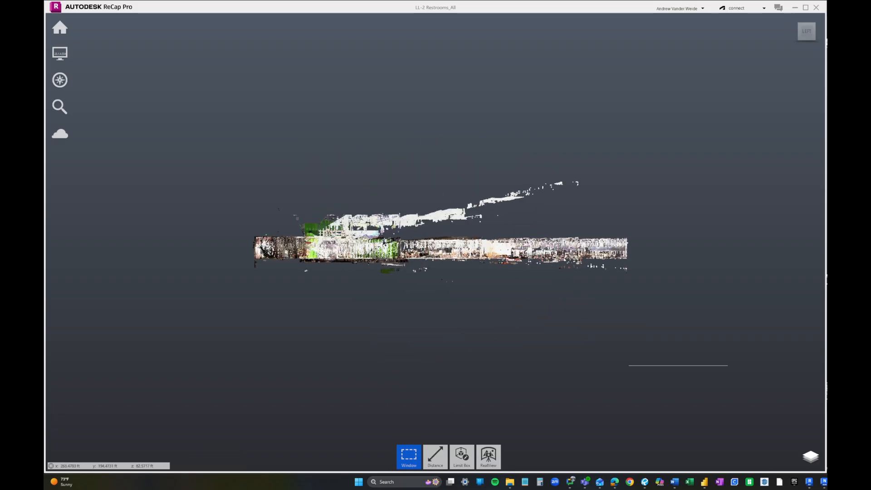
scroll(391, 243, "up", 4)
scroll(344, 255, "down", 2)
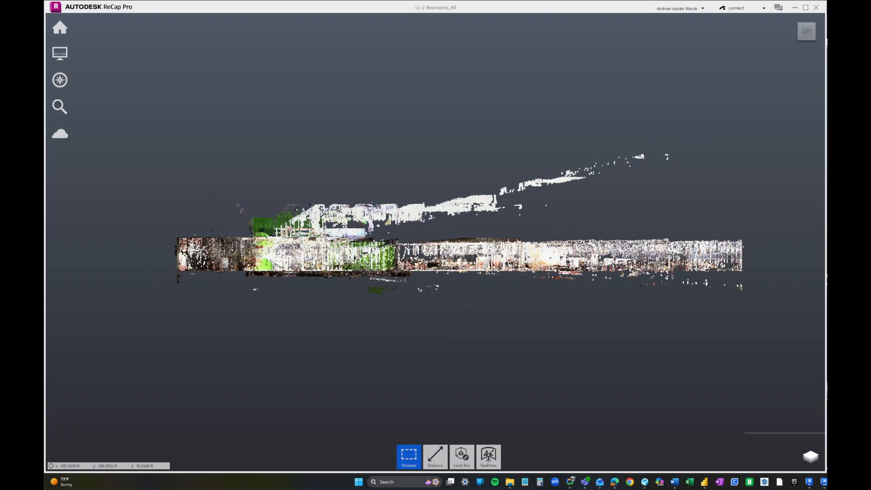
left_click_drag(772, 251, 786, 237)
key("Delete")
middle_click_drag(424, 217, 423, 180)
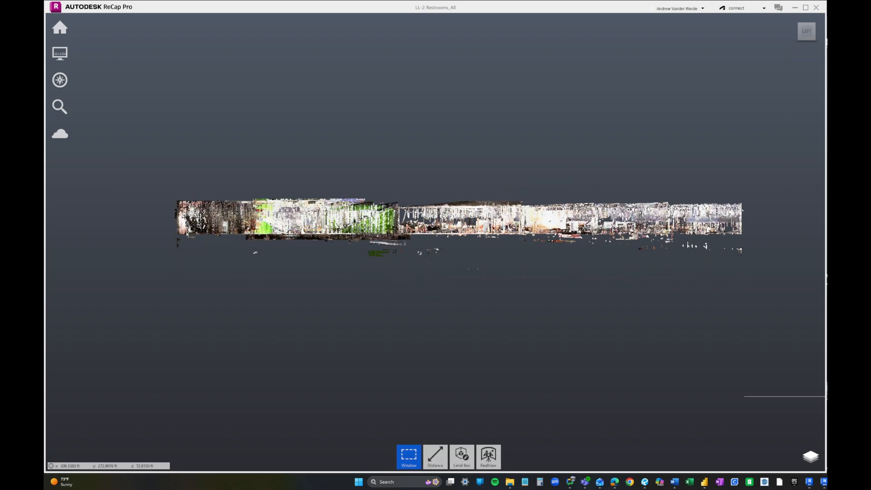
left_click_drag(172, 239, 803, 382)
key("Delete")
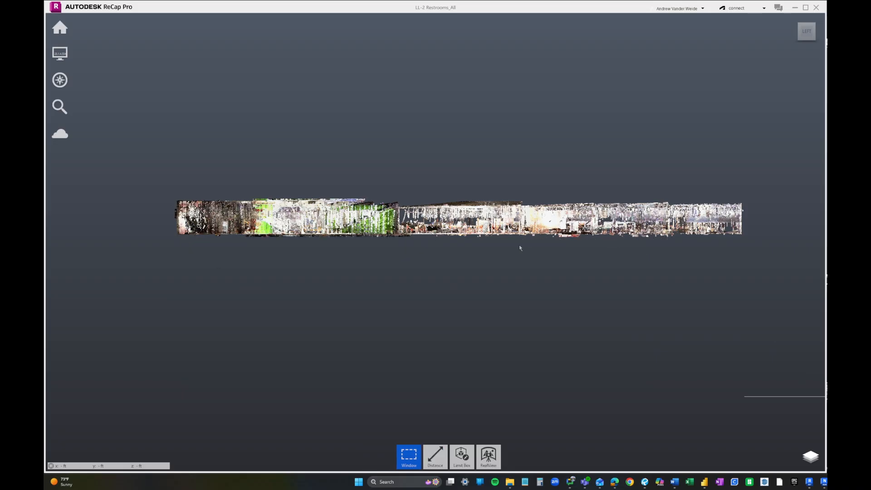
scroll(197, 236, "up", 6)
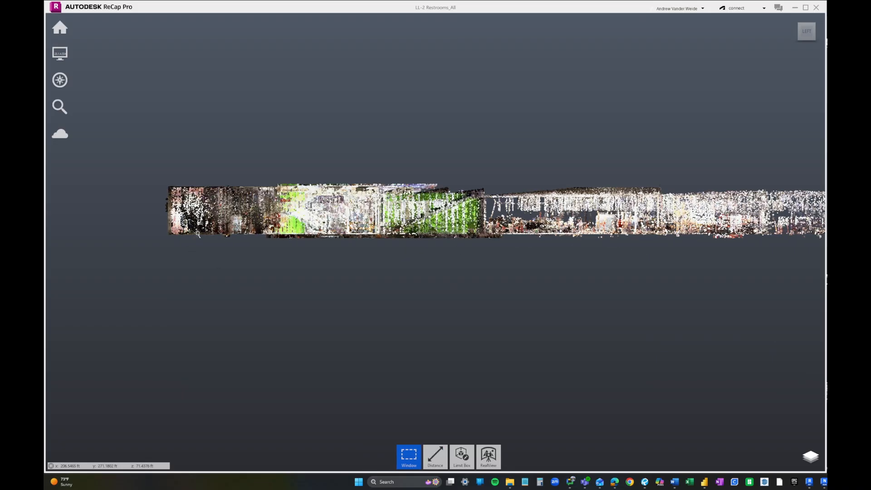
scroll(339, 237, "up", 6)
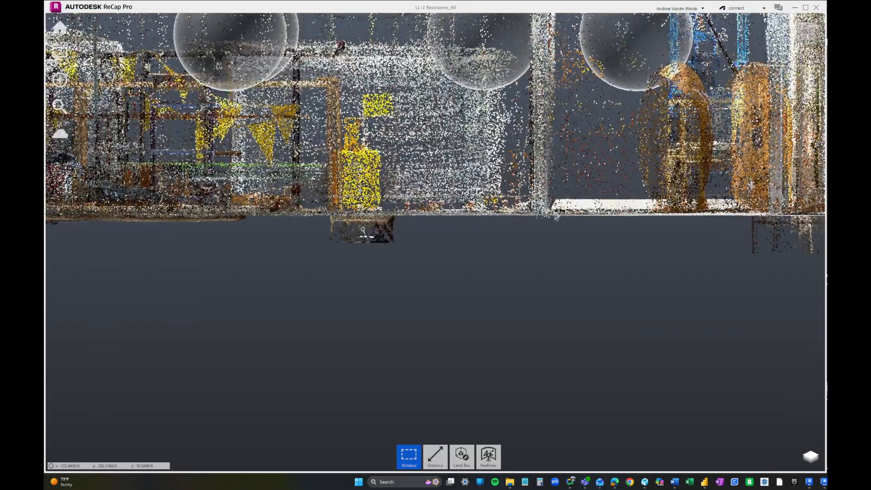
scroll(328, 249, "down", 10)
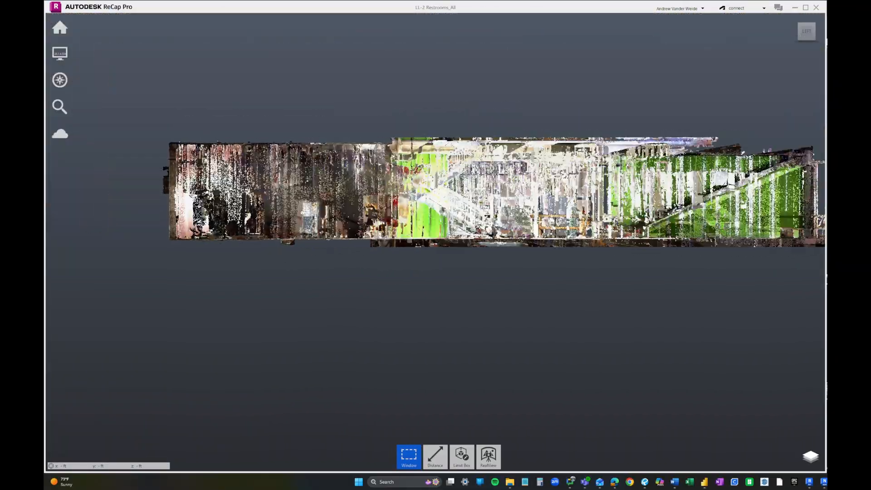
scroll(298, 224, "up", 5)
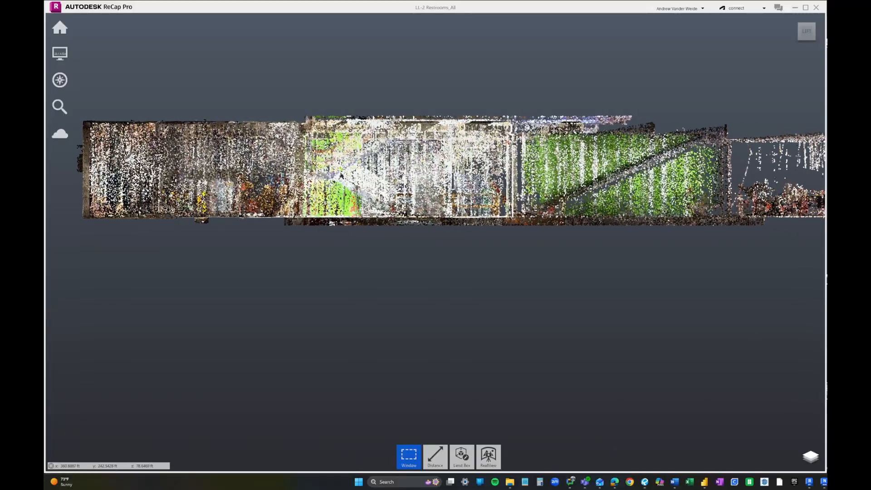
scroll(297, 224, "up", 5)
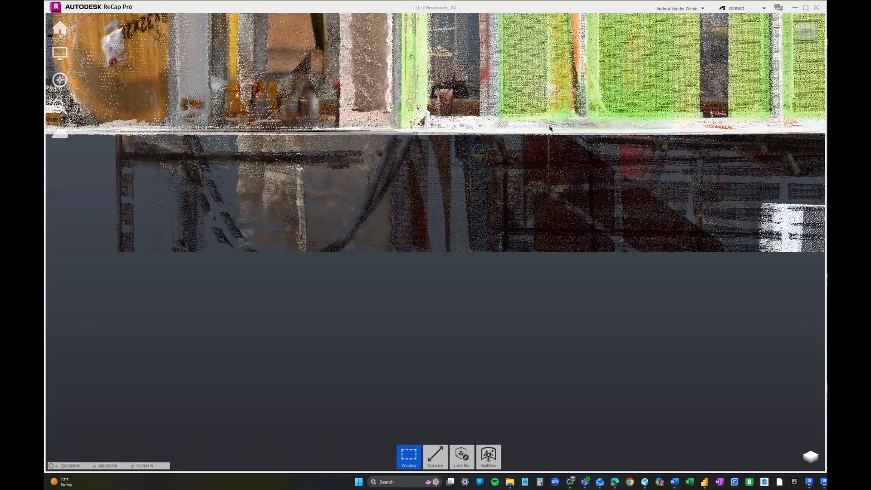
scroll(423, 131, "up", 5)
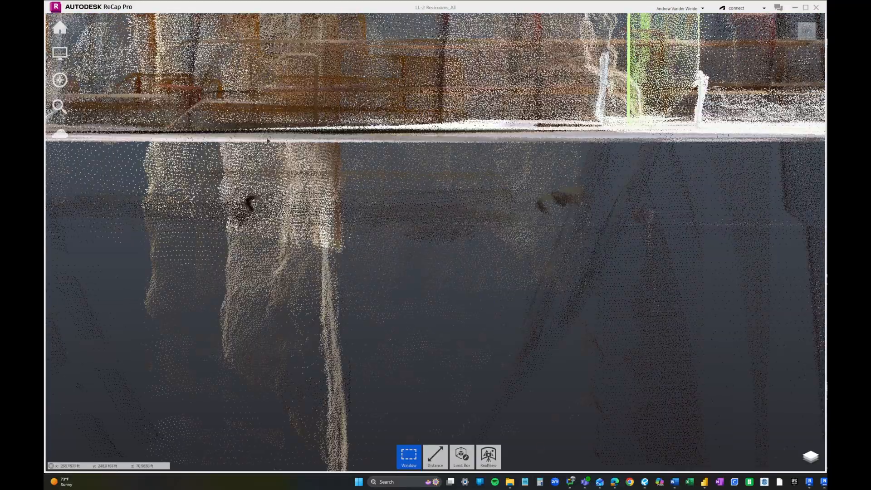
scroll(362, 233, "down", 10)
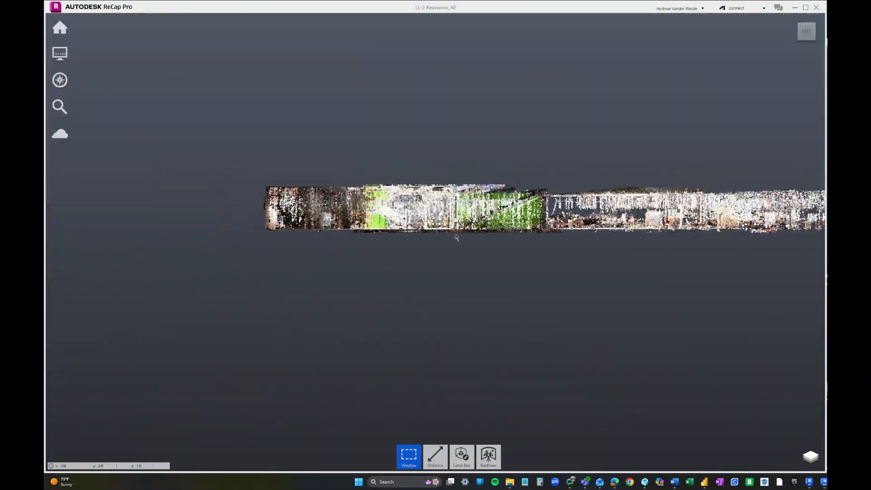
middle_click_drag(456, 238, 247, 249)
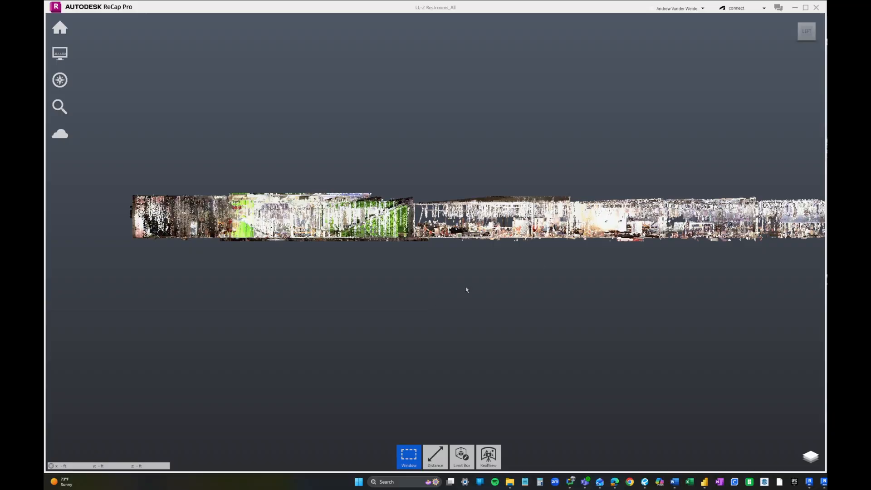
- Delete the stray points at the strip's left end and along its top edge
scroll(119, 211, "up", 8)
left_click_drag(171, 109, 217, 294)
key("Delete")
middle_click_drag(220, 182, 175, 241)
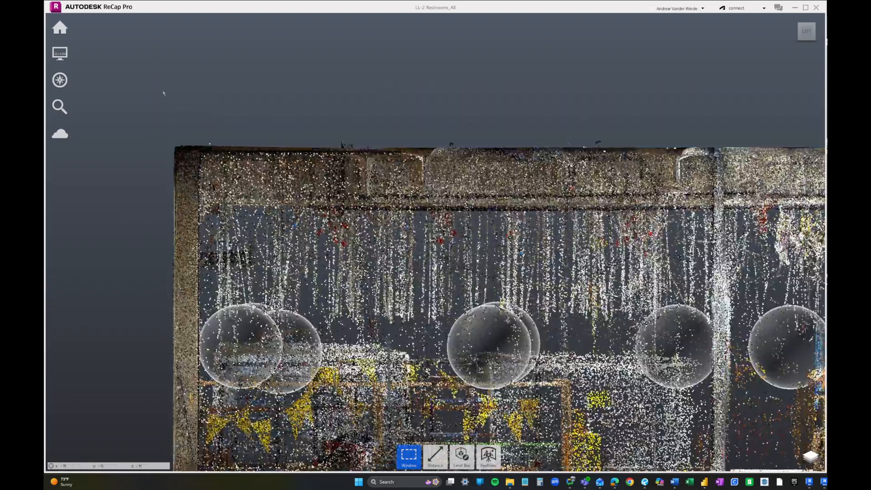
left_click_drag(158, 75, 658, 147)
key("Delete")
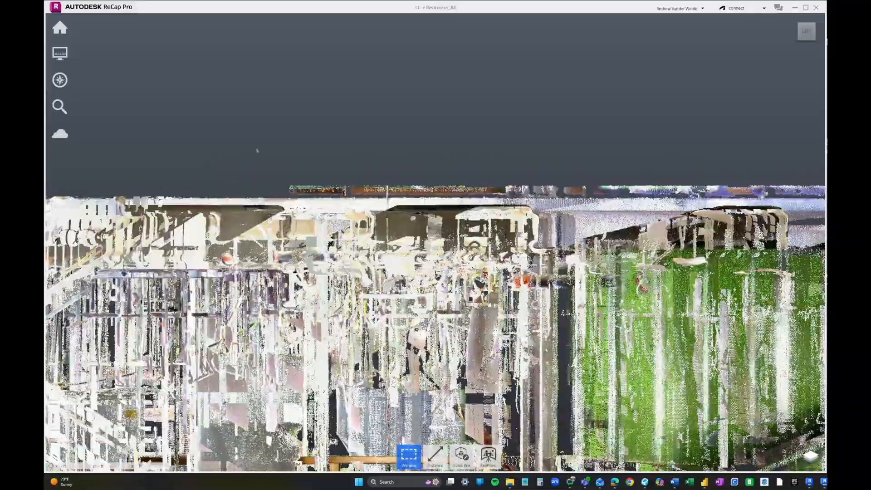
- Work along the strip, boxing and deleting points below the floor line section by section
middle_click_drag(767, 150, 358, 151)
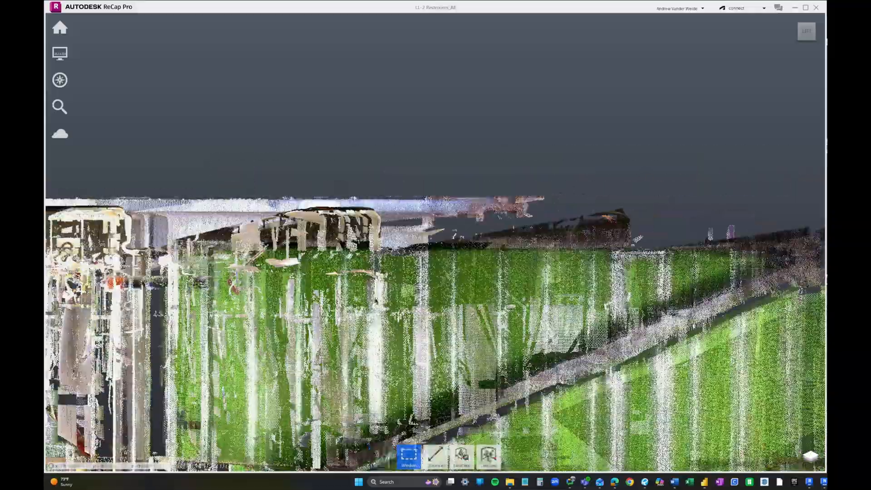
middle_click_drag(636, 422, 273, 150)
middle_click_drag(749, 291, 162, 207)
left_click_drag(232, 192, 817, 262)
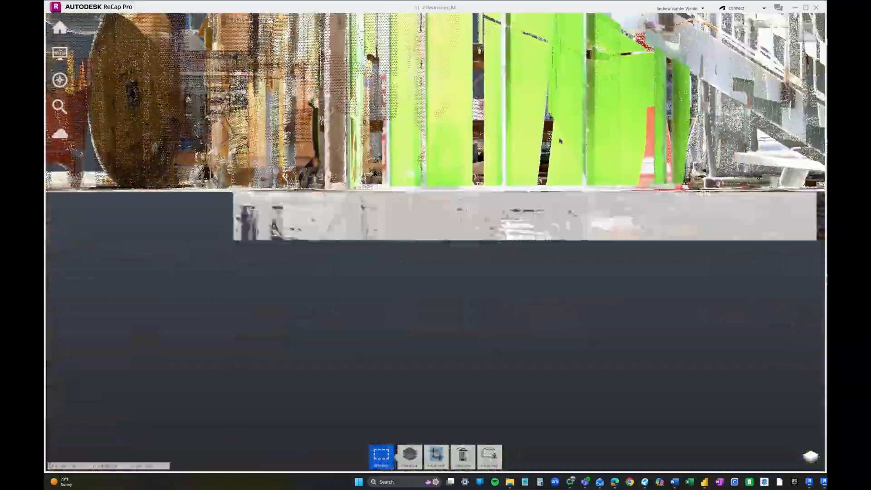
key("Delete")
middle_click_drag(591, 137, 60, 133)
left_click_drag(284, 189, 818, 270)
key("Delete")
middle_click_drag(597, 119, 60, 133)
left_click_drag(279, 203, 817, 270)
key("Delete")
middle_click_drag(646, 212, 185, 197)
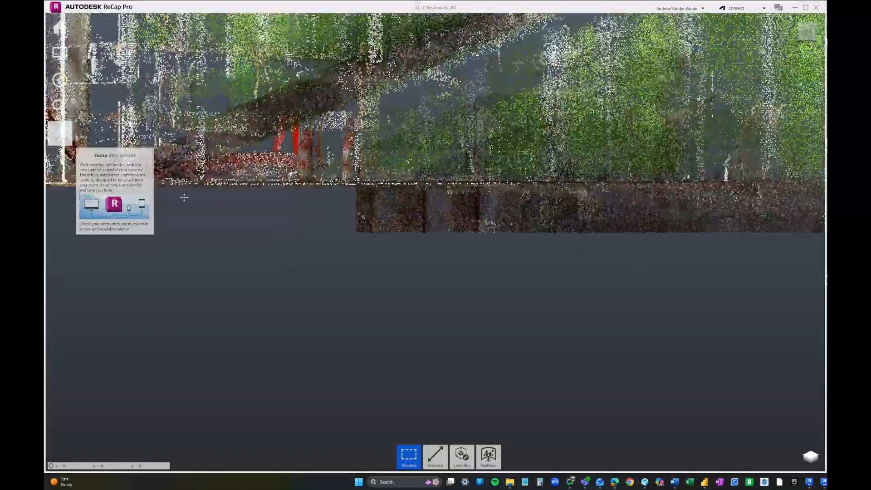
left_click_drag(237, 181, 823, 268)
key("Delete")
left_click_drag(241, 204, 822, 288)
key("Delete")
middle_click_drag(708, 245, 196, 233)
left_click_drag(196, 192, 726, 292)
key("Delete")
- Delete the remaining below-floor points in the final sections of the strip
middle_click_drag(708, 254, 331, 263)
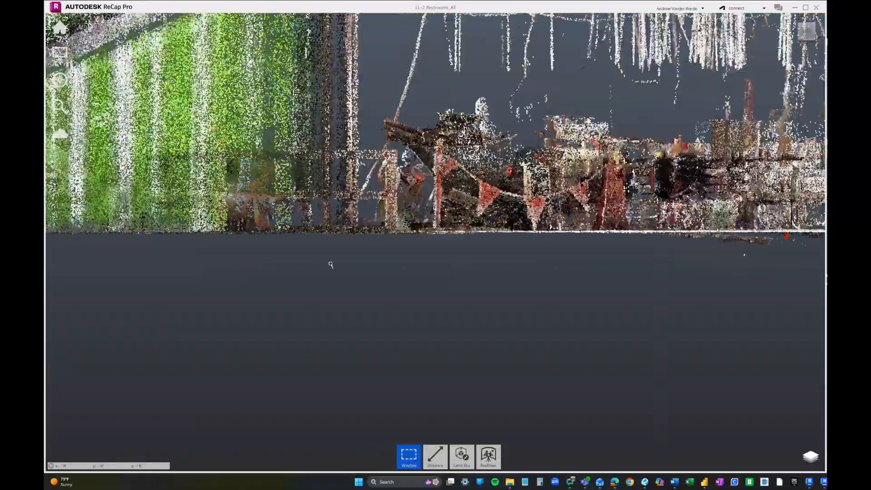
middle_click_drag(681, 254, 318, 261)
mouse_move(400, 255)
left_mouse_down()
mouse_move(572, 296)
mouse_move(812, 309)
left_mouse_up()
key("Delete")
mouse_move(212, 209)
left_mouse_down()
mouse_move(516, 247)
mouse_move(803, 305)
left_mouse_up()
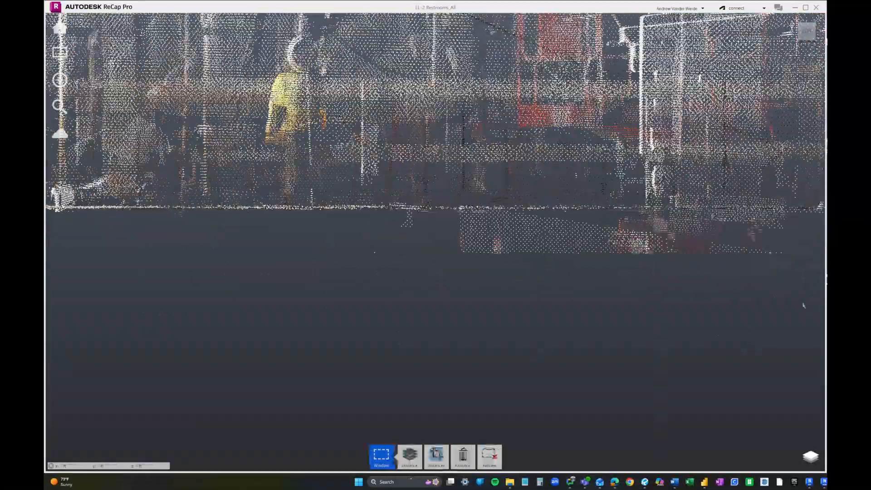
key("Delete")
scroll(681, 213, "down", 5)
scroll(681, 213, "up", 5)
left_click_drag(170, 227, 805, 313)
key("Delete")
scroll(581, 286, "down", 5)
scroll(767, 164, "up", 6)
- Pan back across the strip to review the clean floor line near the green wall
middle_click_drag(772, 273, 708, 244)
scroll(772, 218, "down", 10)
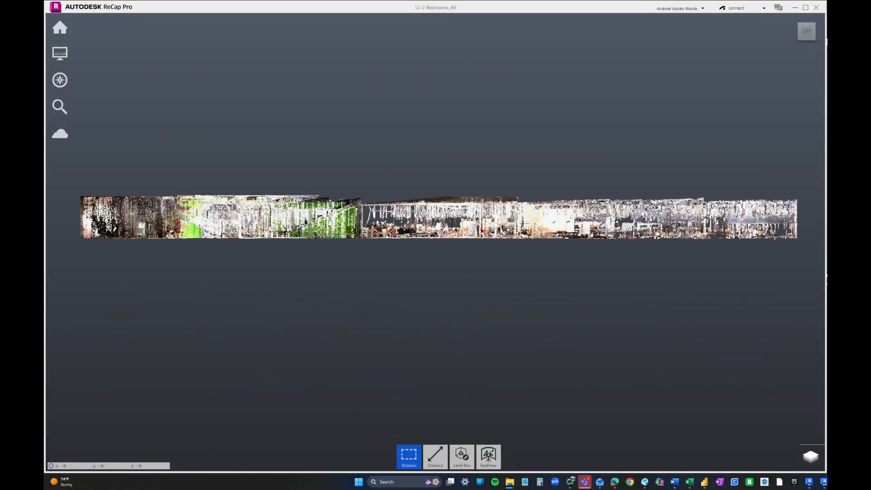
middle_click_drag(243, 230, 391, 231)
scroll(341, 230, "up", 4)
scroll(341, 230, "up", 9)
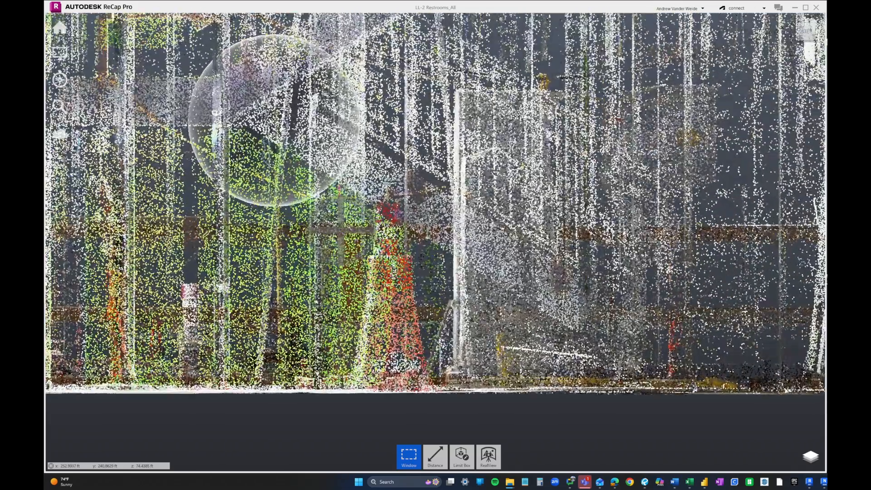
middle_click_drag(349, 227, 407, 232)
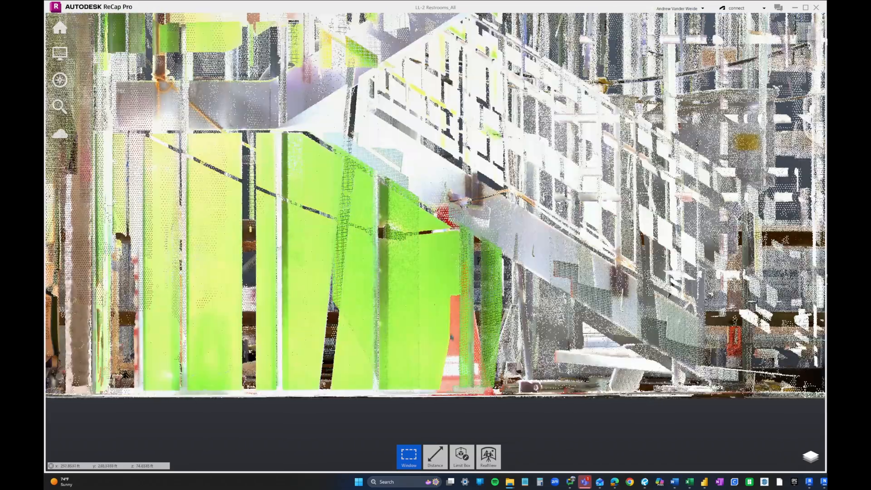
- Delete the points inside a Fence polygon drawn around the green-panelled wall and stair area
mouse_move(410, 455)
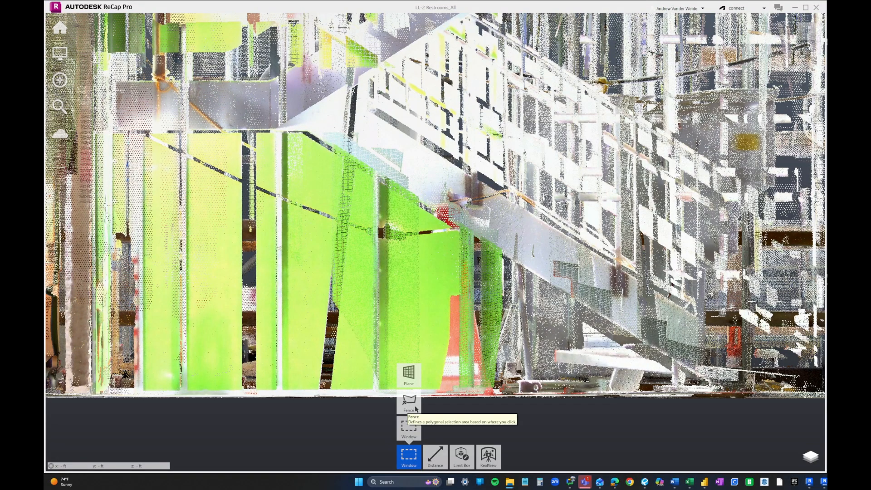
left_click(413, 409)
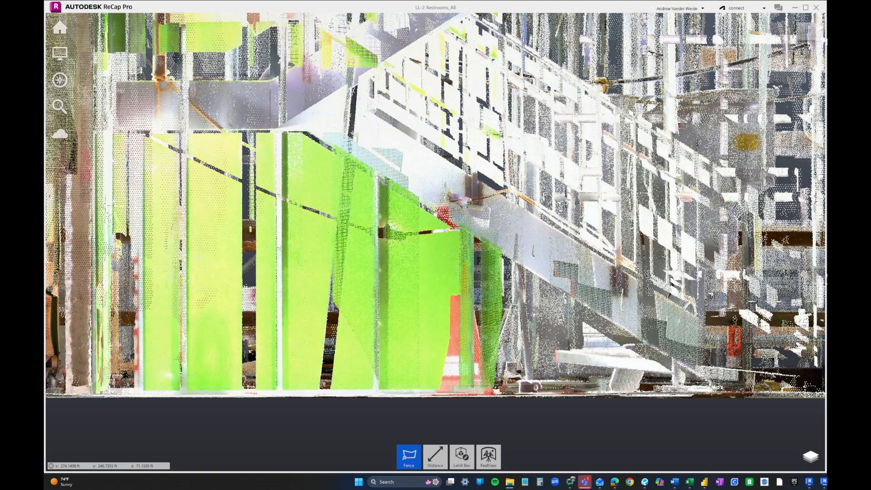
left_click(121, 387)
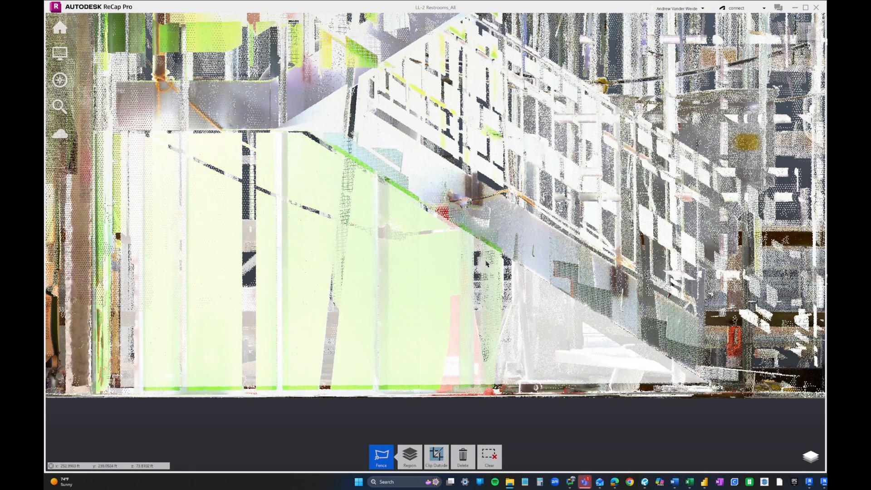
key("Delete")
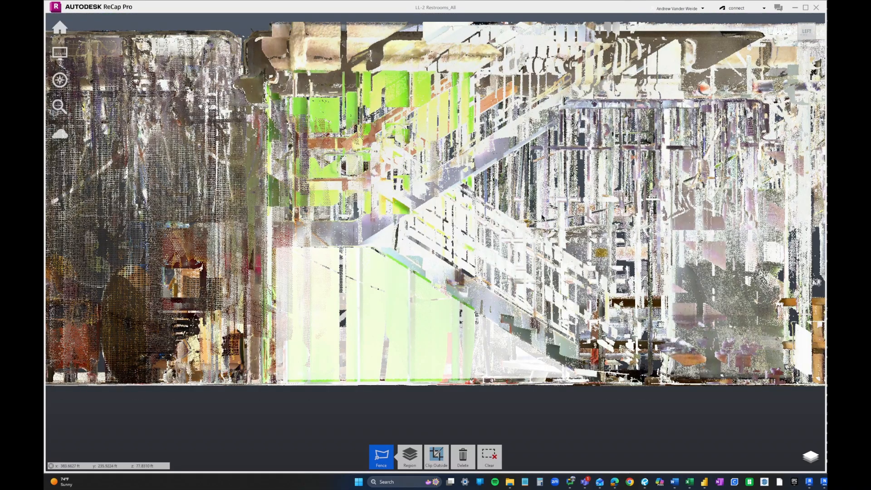
- Orbit from the ViewCube corner view to check that the floor slab is clean
left_click(815, 27)
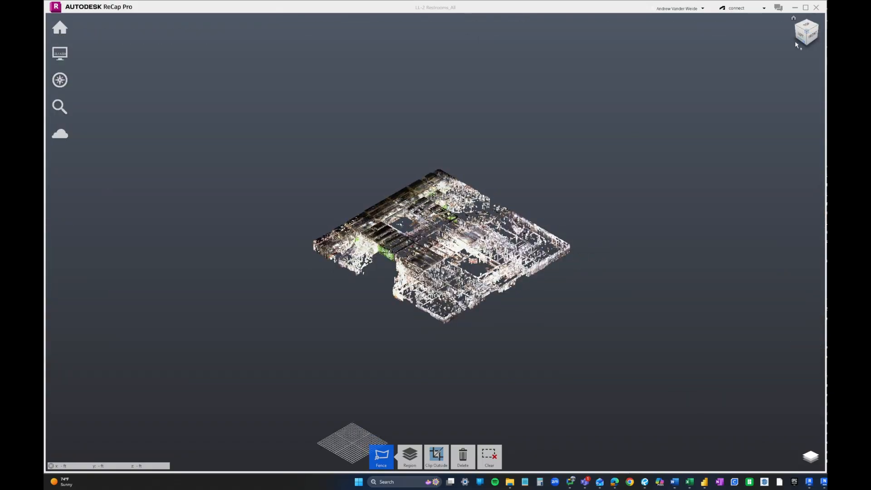
scroll(409, 255, "up", 3)
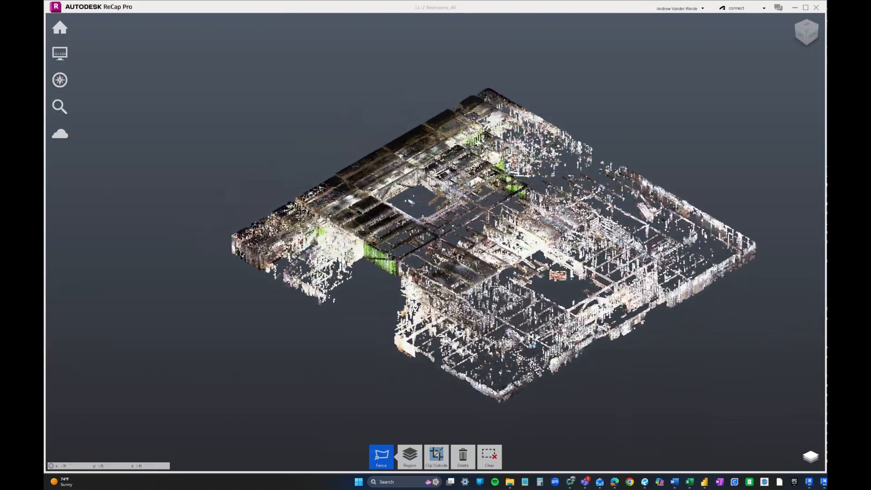
scroll(410, 255, "up", 2)
middle_click_drag(354, 210, 454, 150, "shift")
middle_click_drag(467, 194, 427, 200)
mouse_move(63, 25)
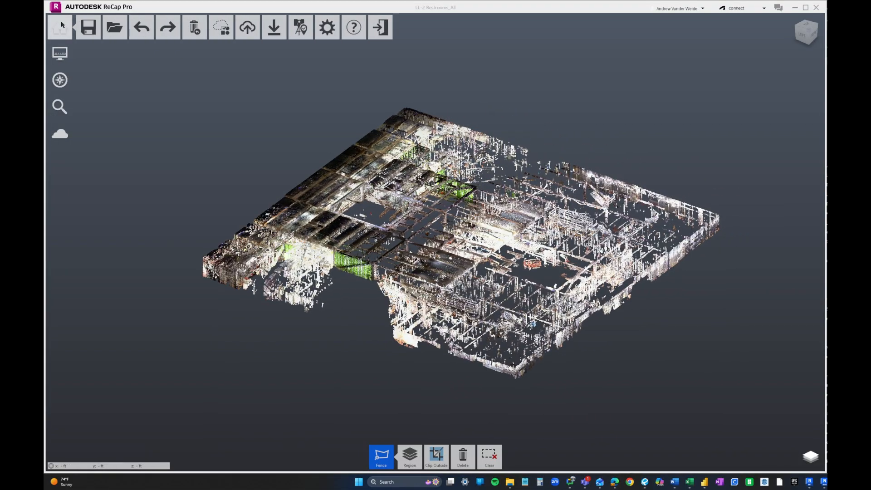
- Save the project, optimizing the 3D point cloud only
left_click(87, 28)
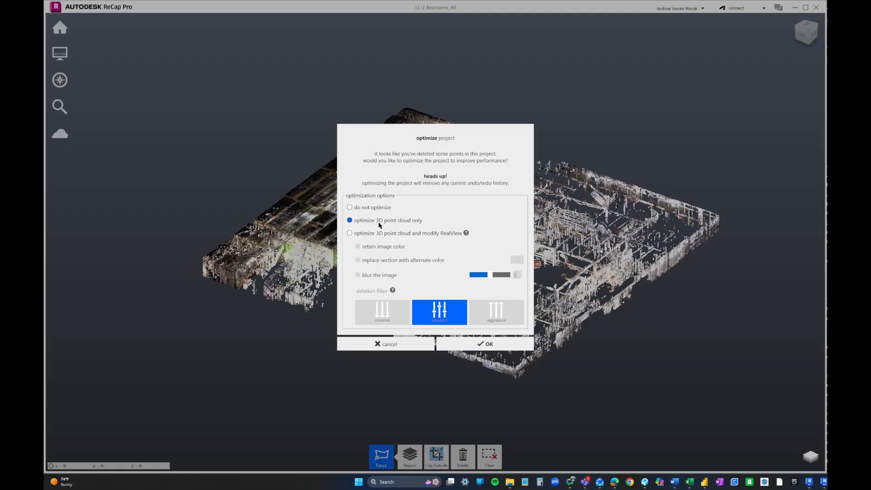
left_click(365, 234)
left_click(350, 221)
left_click(489, 345)
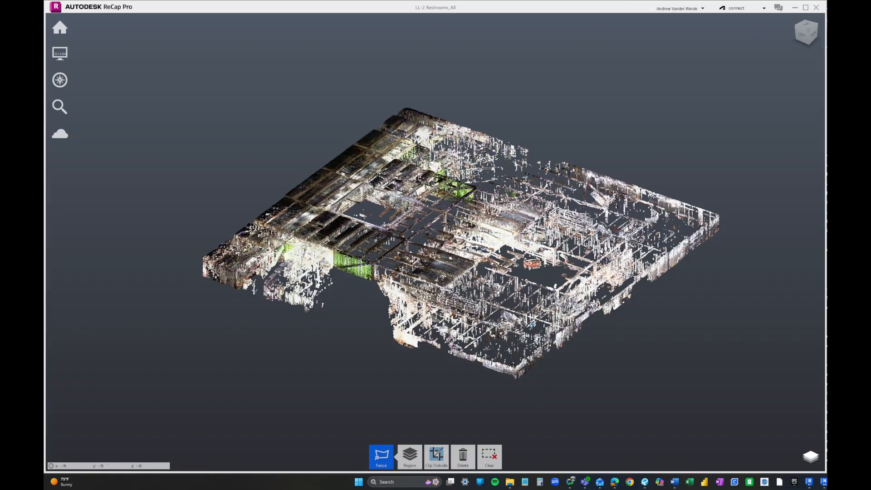
- In side view, window-select and delete the stray points on the right side and lower left
left_click(802, 35)
left_click(817, 253)
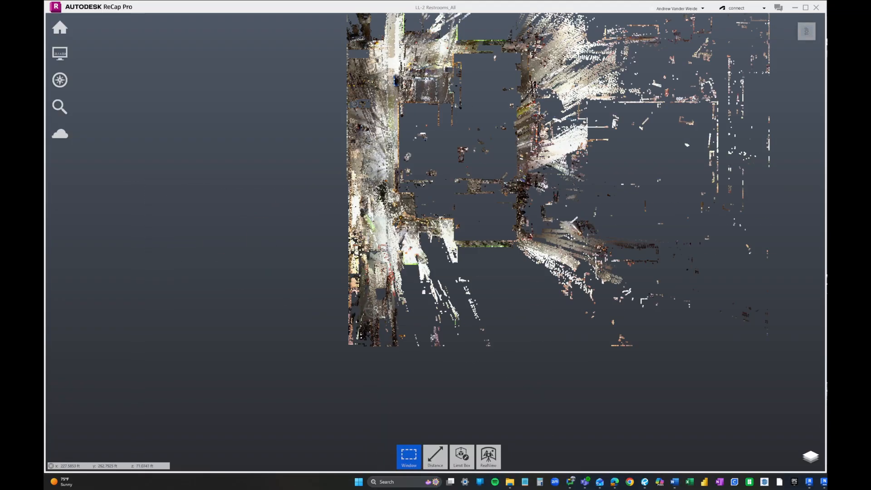
left_click_drag(342, 164, 699, 404)
key("Delete")
scroll(281, 382, "up", 10)
scroll(218, 404, "down", 2)
left_click_drag(369, 134, 694, 278)
key("Delete")
left_click_drag(396, 218, 663, 429)
key("Delete")
left_click_drag(176, 233, 404, 426)
key("Delete")
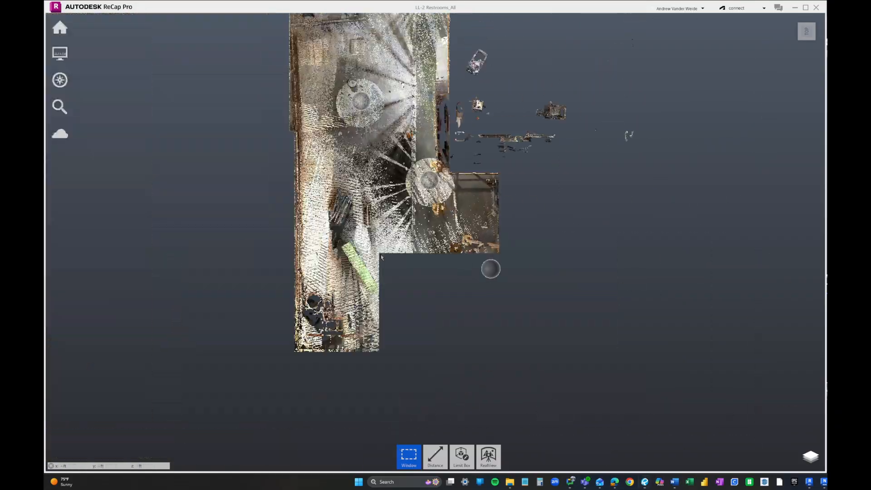
- Delete the points above the lower room and over its left half
scroll(490, 182, "up", 3)
left_click_drag(253, 167, 605, 356)
key("Delete")
left_click_drag(249, 330, 268, 348)
key("Delete")
middle_click_drag(373, 36, 477, 313)
scroll(218, 404, "up", 5)
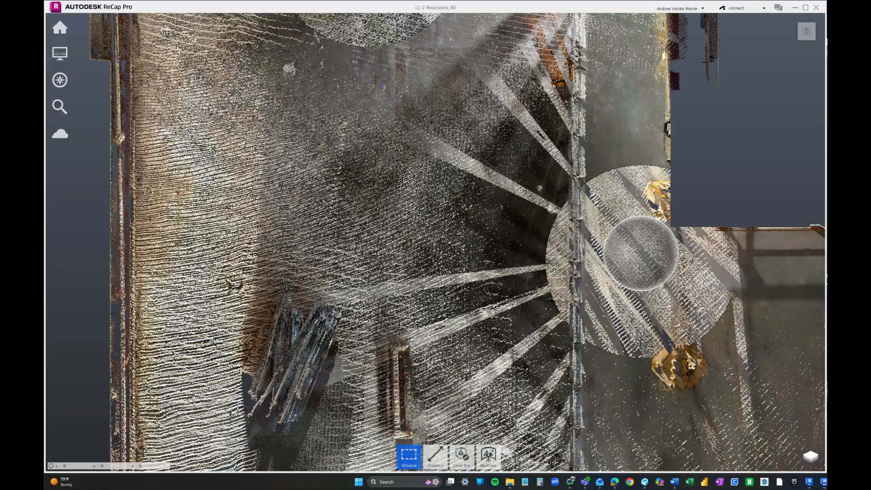
left_click_drag(673, 230, 80, 46)
key("Delete")
scroll(80, 45, "down", 2)
left_click_drag(97, 101, 442, 421)
key("Delete")
- In a side view of the floor, delete the bands of points above and below the slab
left_click(807, 42)
scroll(207, 270, "up", 8)
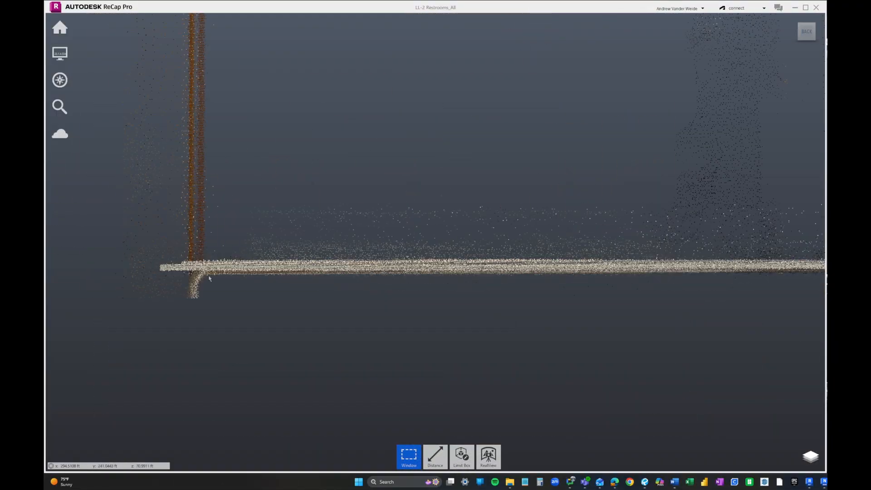
scroll(206, 270, "down", 6)
left_click_drag(98, 209, 796, 261)
key("Delete")
scroll(436, 268, "up", 4)
key("Delete")
middle_click_drag(799, 272, 590, 274)
left_click_drag(803, 212, 253, 263)
key("Delete")
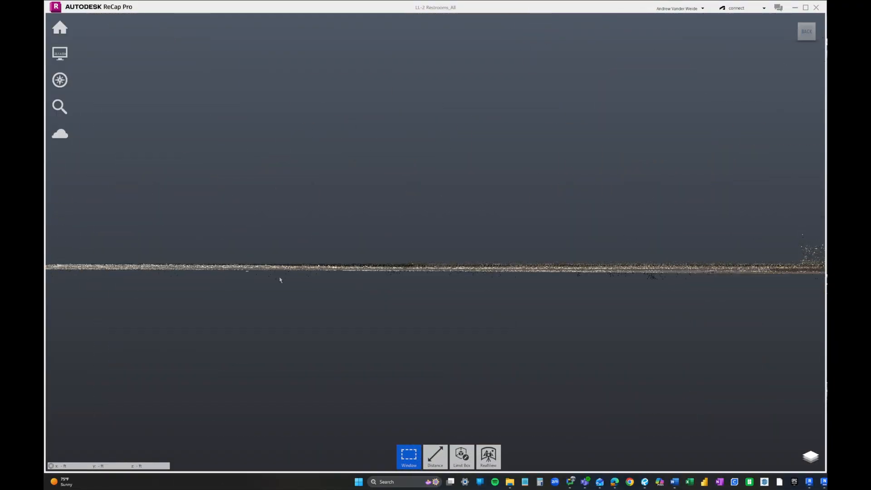
scroll(648, 291, "up", 2)
left_click_drag(777, 270, 515, 339)
key("Delete")
middle_click_drag(372, 235, 164, 235)
middle_click_drag(633, 266, 333, 266)
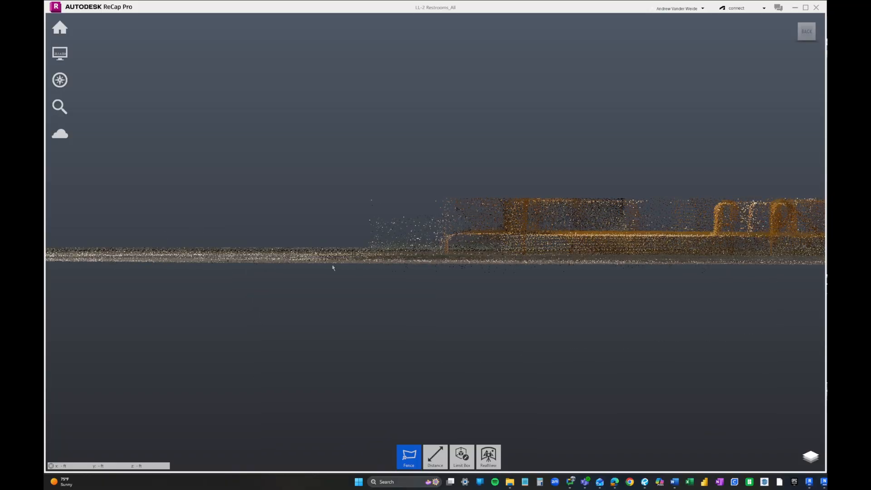
left_click_drag(786, 266, 262, 321)
key("Delete")
- Working left along the floor strip, delete the fixtures and remaining points above the floor
middle_click_drag(363, 273, 145, 273)
left_click_drag(125, 164, 802, 240)
key("Delete")
middle_click_drag(762, 229, 227, 230)
left_click_drag(264, 169, 808, 239)
key("Delete")
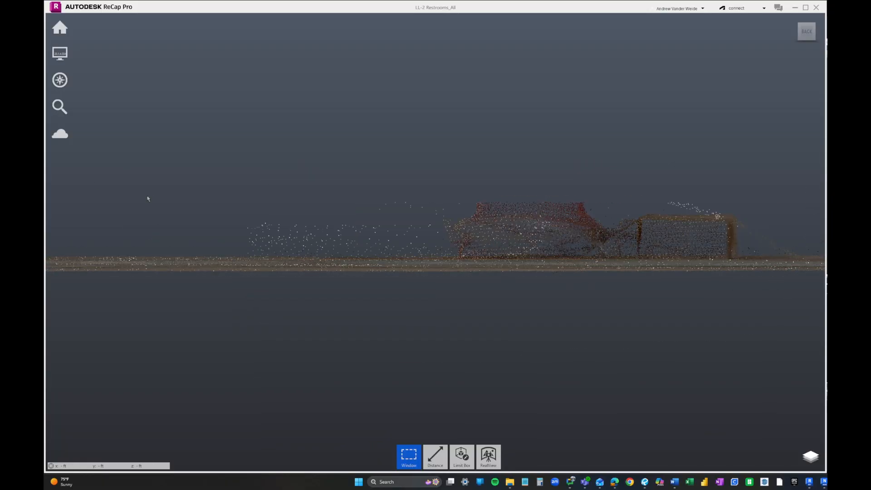
left_click_drag(164, 170, 692, 232)
key("Delete")
middle_click_drag(692, 232, 236, 233)
left_click_drag(187, 165, 777, 244)
key("Delete")
middle_click_drag(726, 247, 338, 247)
left_click_drag(222, 160, 788, 248)
key("Delete")
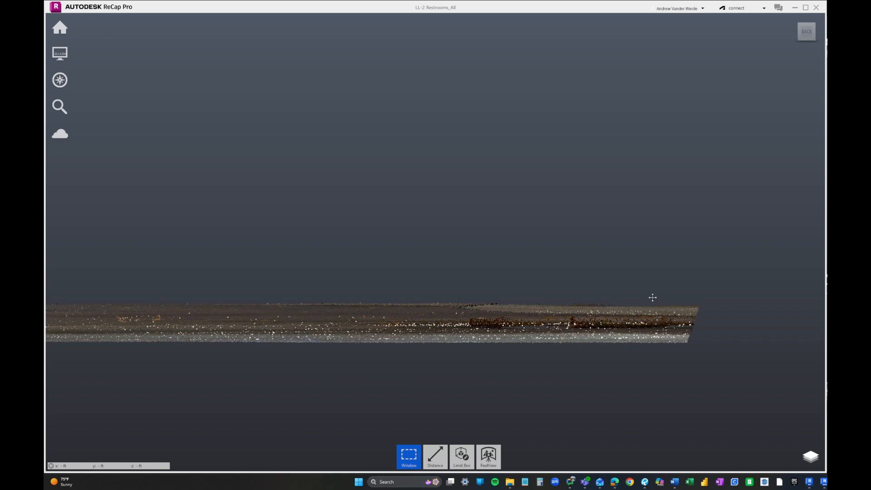
middle_click_drag(652, 298, 621, 323, "shift")
- In Top view, delete the points right of the wall and a band of unwanted points
left_click(807, 23)
scroll(428, 53, "down", 2)
middle_click_drag(428, 140, 420, 53)
left_click_drag(348, 88, 644, 422)
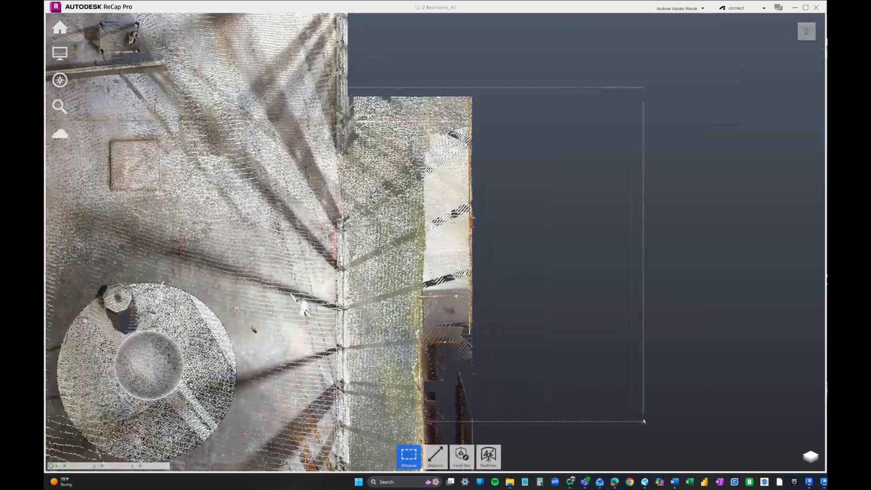
key("Delete")
scroll(644, 422, "down", 2)
middle_click_drag(376, 359, 535, 363)
scroll(535, 363, "up", 2)
middle_click_drag(363, 91, 363, 291)
scroll(363, 291, "up", 3)
scroll(405, 406, "down", 2)
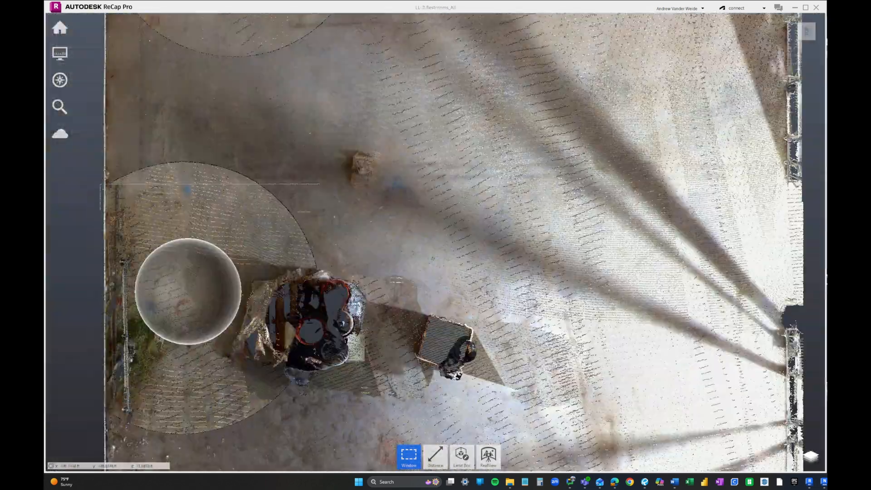
left_click_drag(803, 182, 68, 429)
key("Delete")
left_click_drag(803, 183, 67, 229)
scroll(285, 163, "down", 5)
- In Top view, delete the lower floor and the remaining right-side points
left_click_drag(235, 200, 499, 454)
key("Delete")
left_click_drag(288, 337, 748, 30)
key("Delete")
left_click_drag(469, 28, 669, 332)
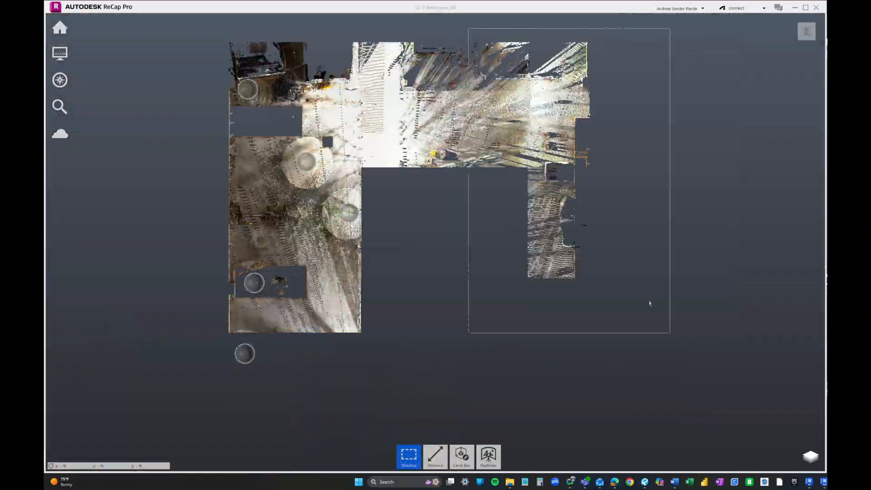
key("Delete")
left_click_drag(317, 385, 641, 46)
key("Delete")
middle_click_drag(227, 272, 481, 237)
scroll(408, 227, "up", 4)
scroll(409, 227, "down", 2)
middle_click_drag(409, 227, 427, 399)
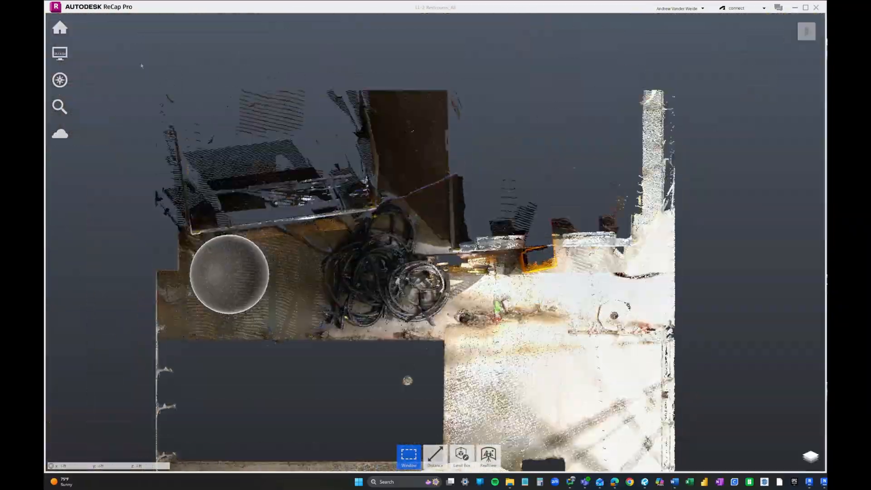
left_click_drag(115, 44, 762, 332)
key("Delete")
- From the Back view, delete the strips of points above the slab
left_click(801, 38)
left_click(806, 32)
left_click_drag(101, 156, 802, 216)
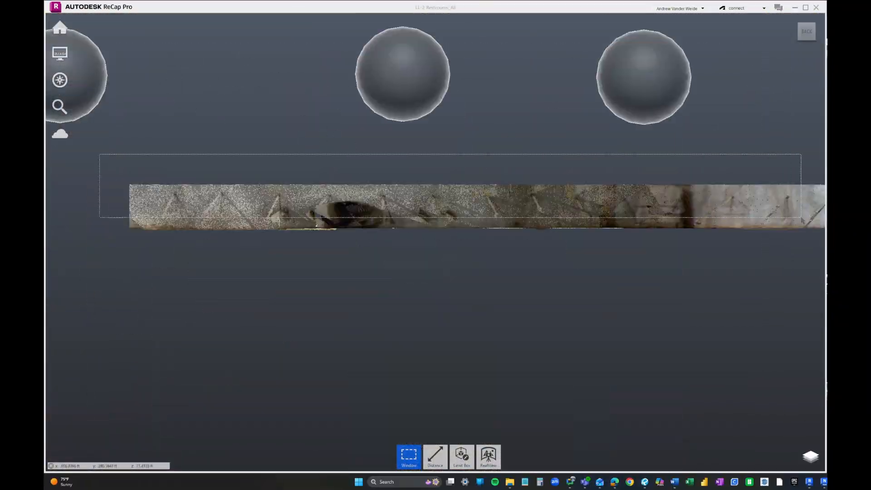
key("Delete")
middle_click_drag(745, 272, 190, 272)
left_click_drag(230, 166, 719, 221)
key("Delete")
scroll(560, 219, "up", 4)
left_click_drag(801, 203, 230, 238)
key("Delete")
middle_click_drag(230, 227, 571, 239)
left_click_drag(613, 173, 100, 250)
key("Delete")
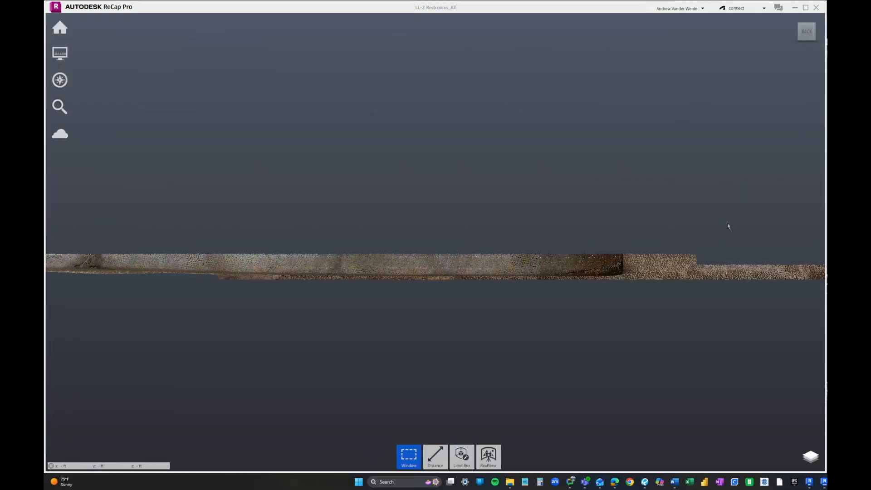
left_click_drag(736, 209, 150, 268)
key("Delete")
- Continue along the slab from the back, deleting the remaining stray strips
middle_click_drag(422, 257, 771, 254)
left_click_drag(626, 193, 135, 268)
key("Delete")
left_click_drag(666, 193, 191, 267)
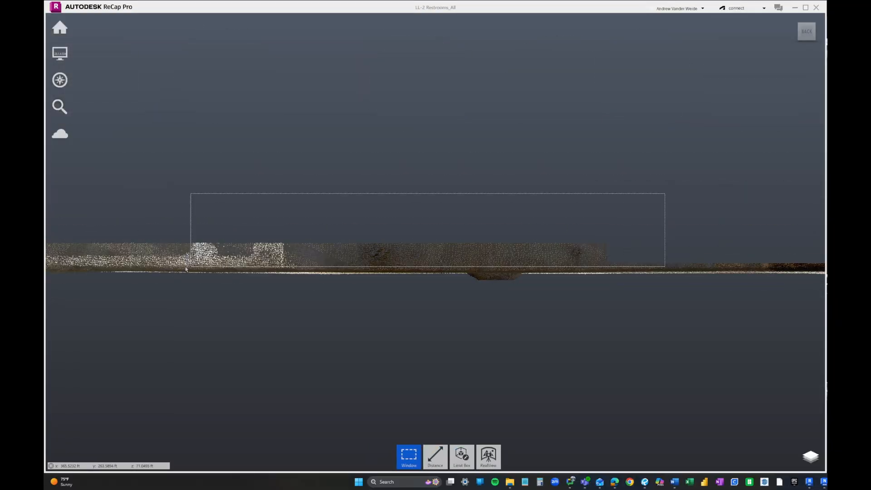
key("Delete")
left_click_drag(736, 205, 48, 272)
key("Delete")
middle_click_drag(136, 254, 637, 252)
left_click_drag(637, 187, 129, 268)
key("Delete")
middle_click_drag(199, 254, 636, 254)
left_click_drag(635, 195, 132, 265)
key("Delete")
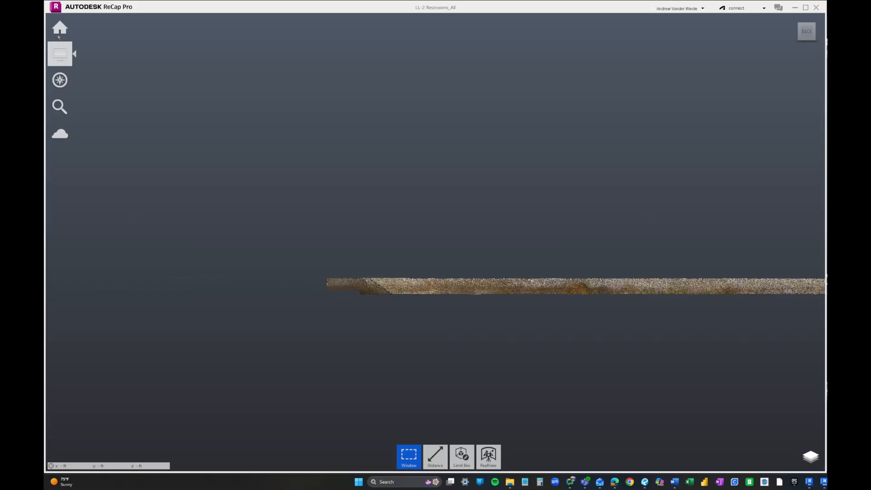
left_click(168, 117)
- Orbit overhead to inspect the two remaining floor patches
left_click(807, 20)
middle_click_drag(454, 318, 408, 323, "shift")
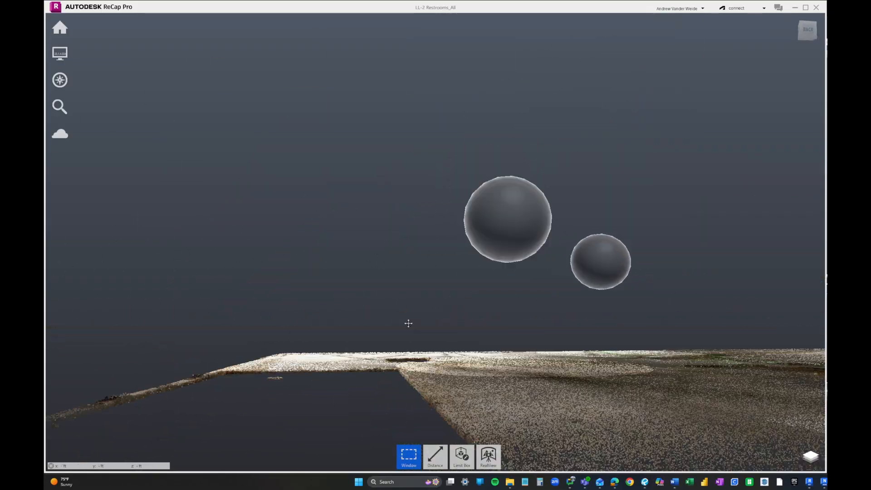
scroll(409, 323, "down", 5)
middle_click_drag(326, 217, 269, 239, "shift")
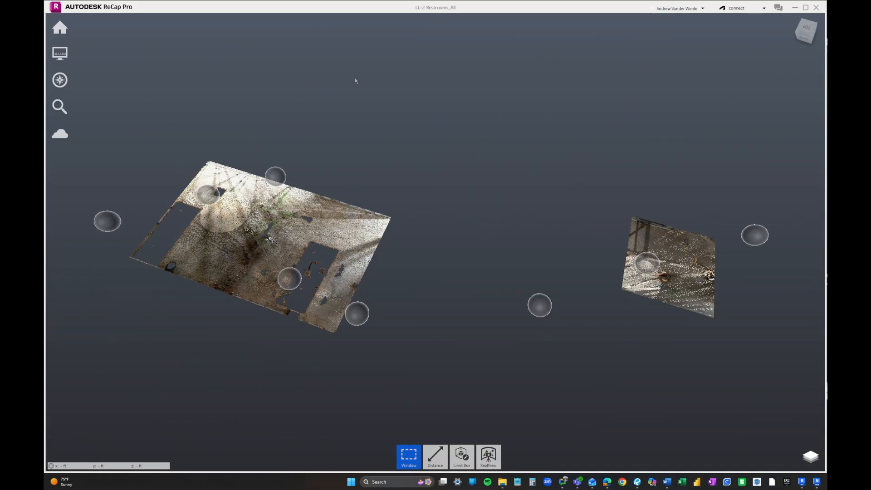
- Save the project as LL-2 Restrooms_FF.rcp in the LL-2 > Floor Flatness folder
mouse_move(59, 27)
mouse_move(88, 28)
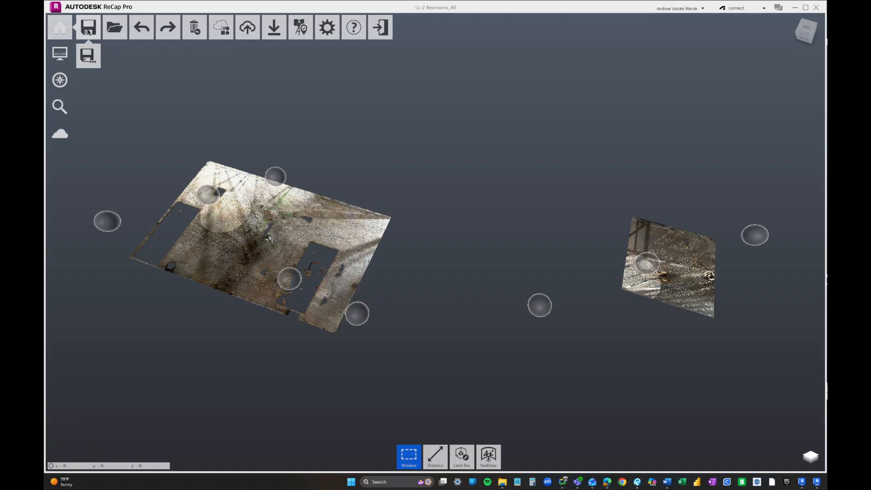
left_click(94, 62)
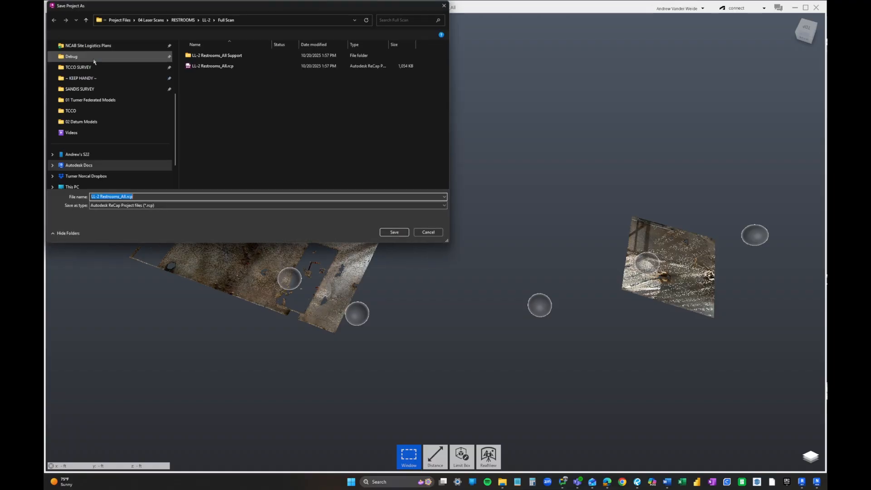
left_click(206, 20)
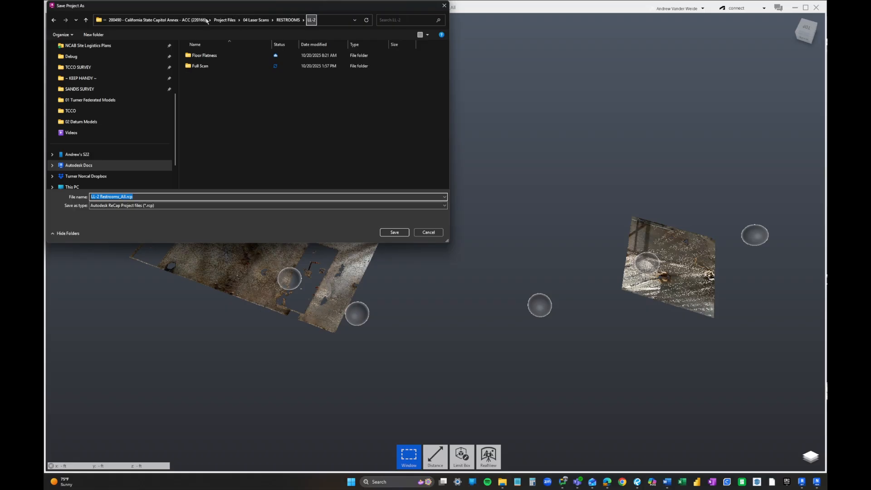
double_click(214, 56)
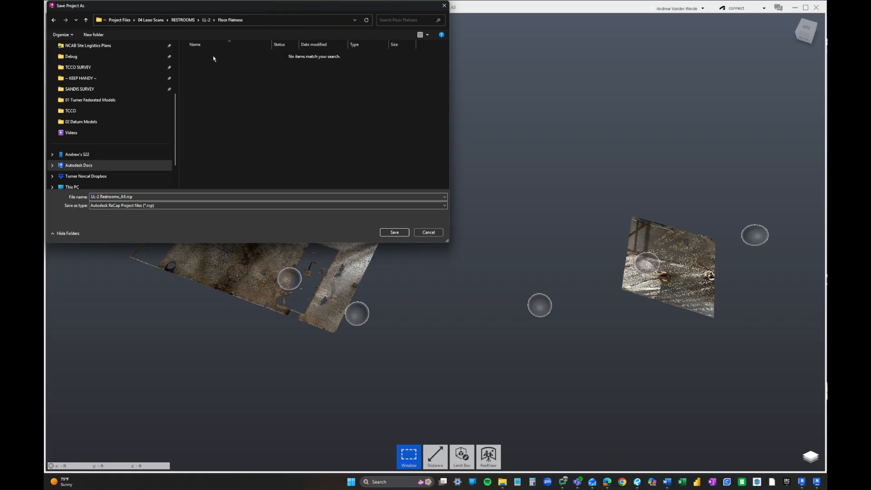
left_click(127, 197)
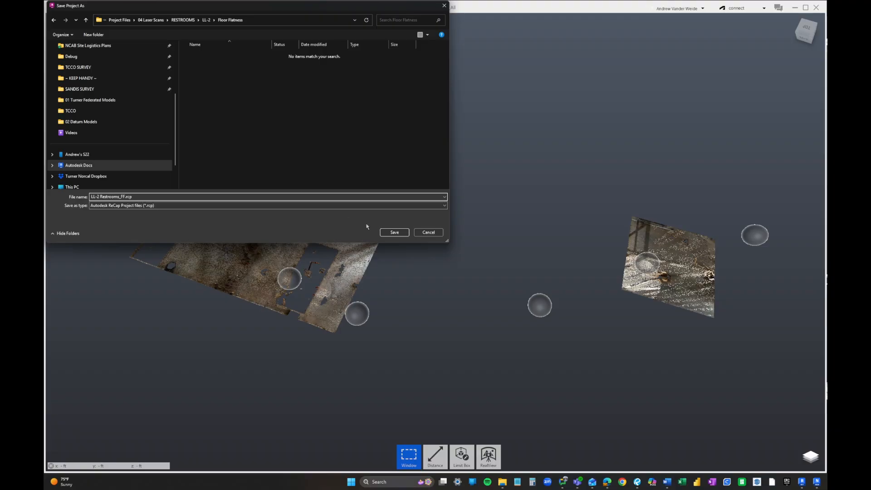
left_click(395, 233)
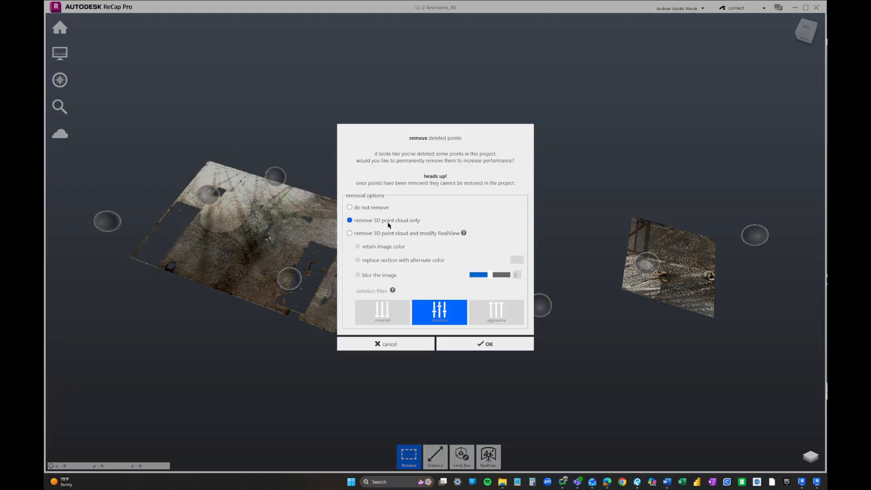
- Confirm removal of deleted points from the 3D point cloud only, then inspect the two floor patches
left_click(487, 345)
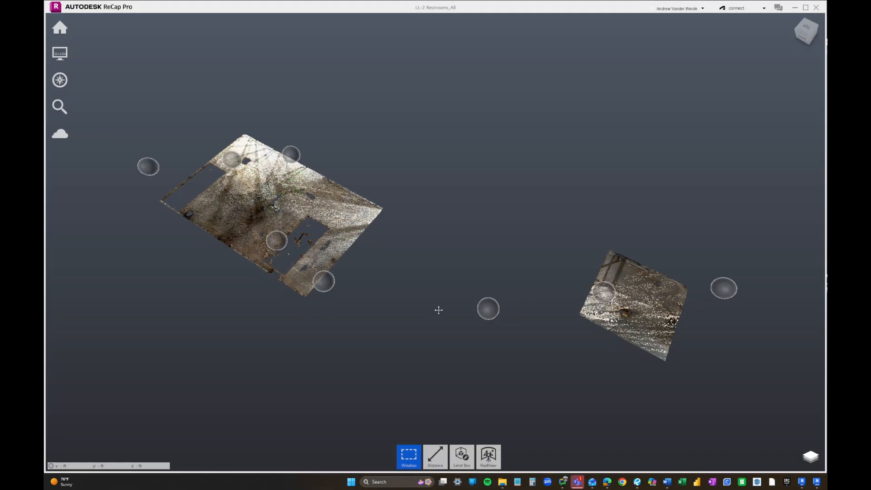
middle_click_drag(439, 310, 442, 308)
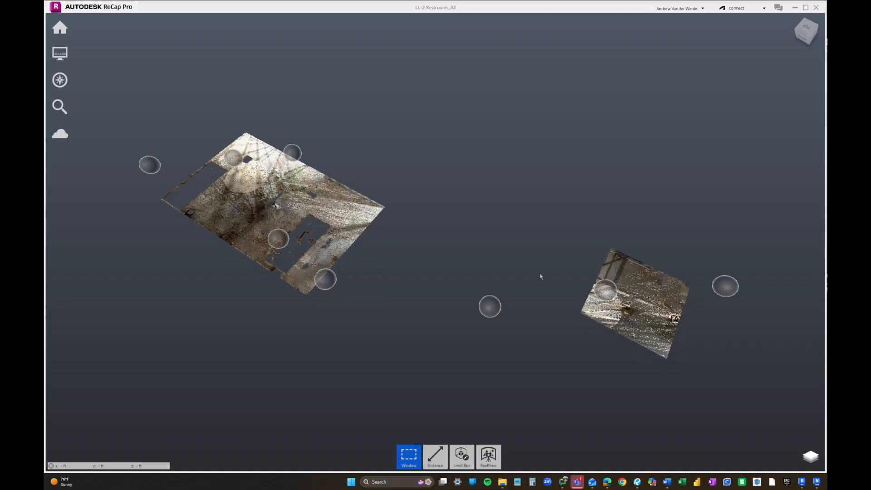
scroll(617, 326, "up", 1)
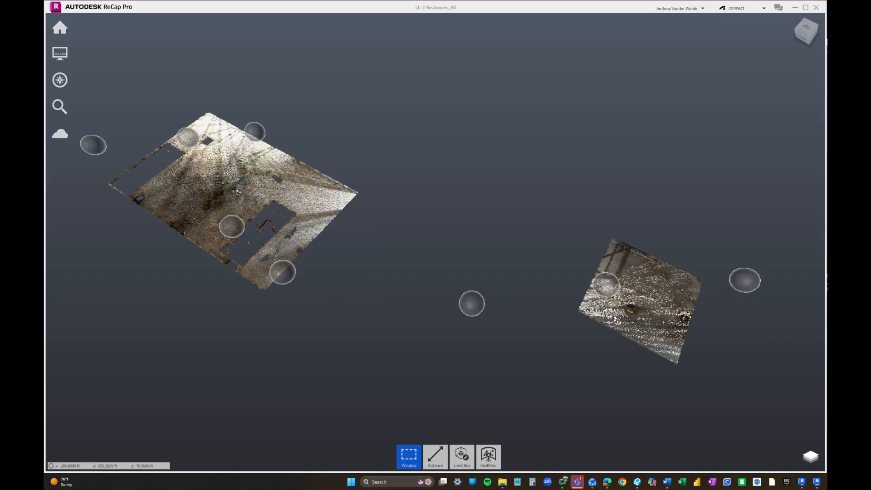
mouse_move(617, 325)
middle_mouse_down("shift")
mouse_move(620, 303)
mouse_move(619, 313)
middle_mouse_up("shift")
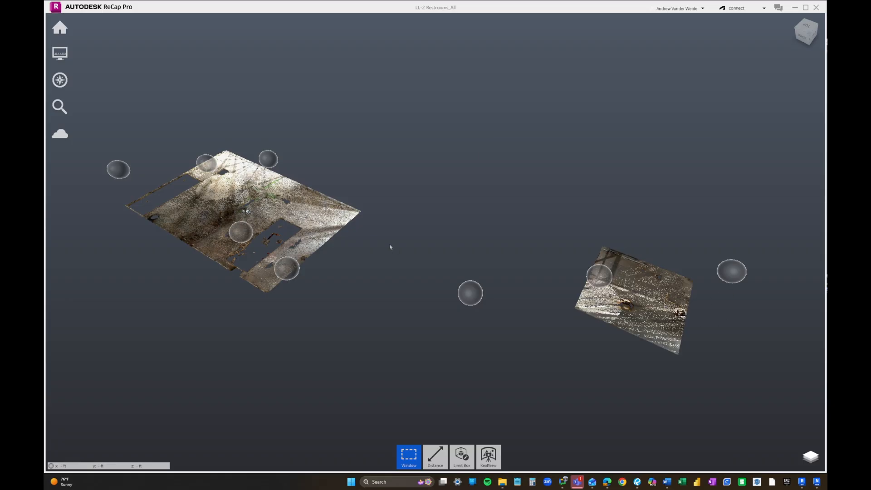
middle_click_drag(443, 264, 442, 268)
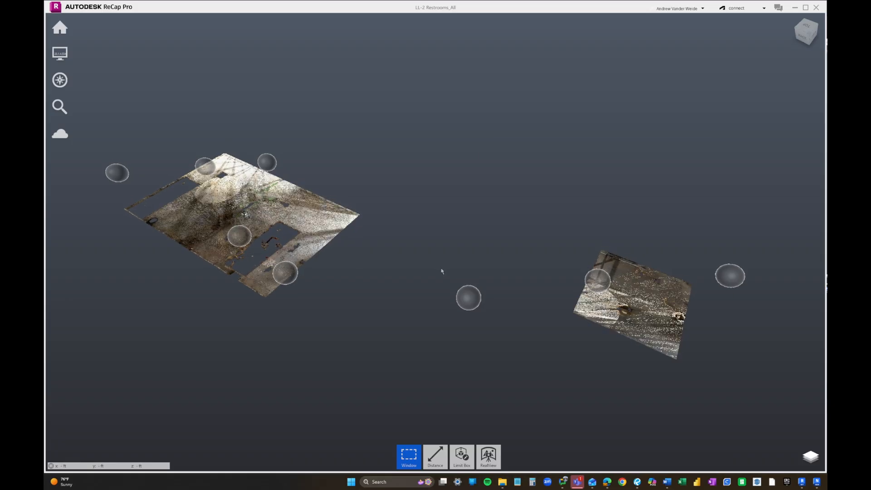